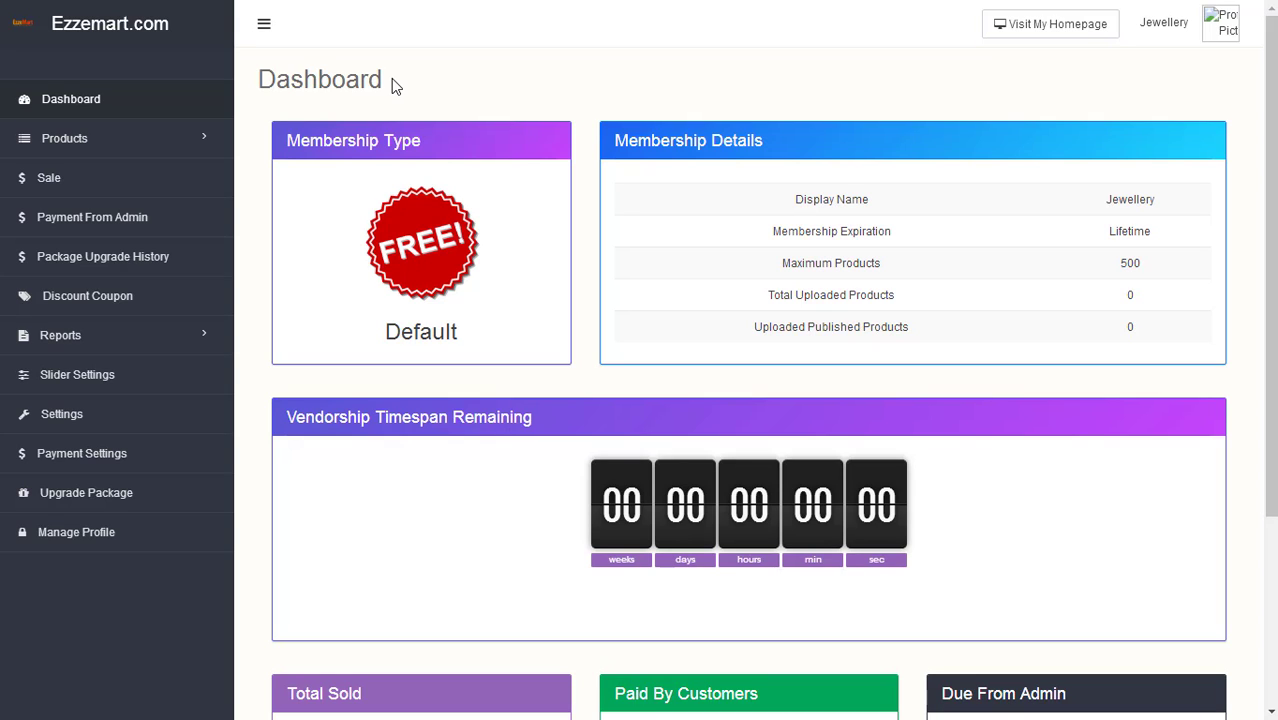
# Open the list of all products and start creating a new product
pyautogui.click(109, 145)
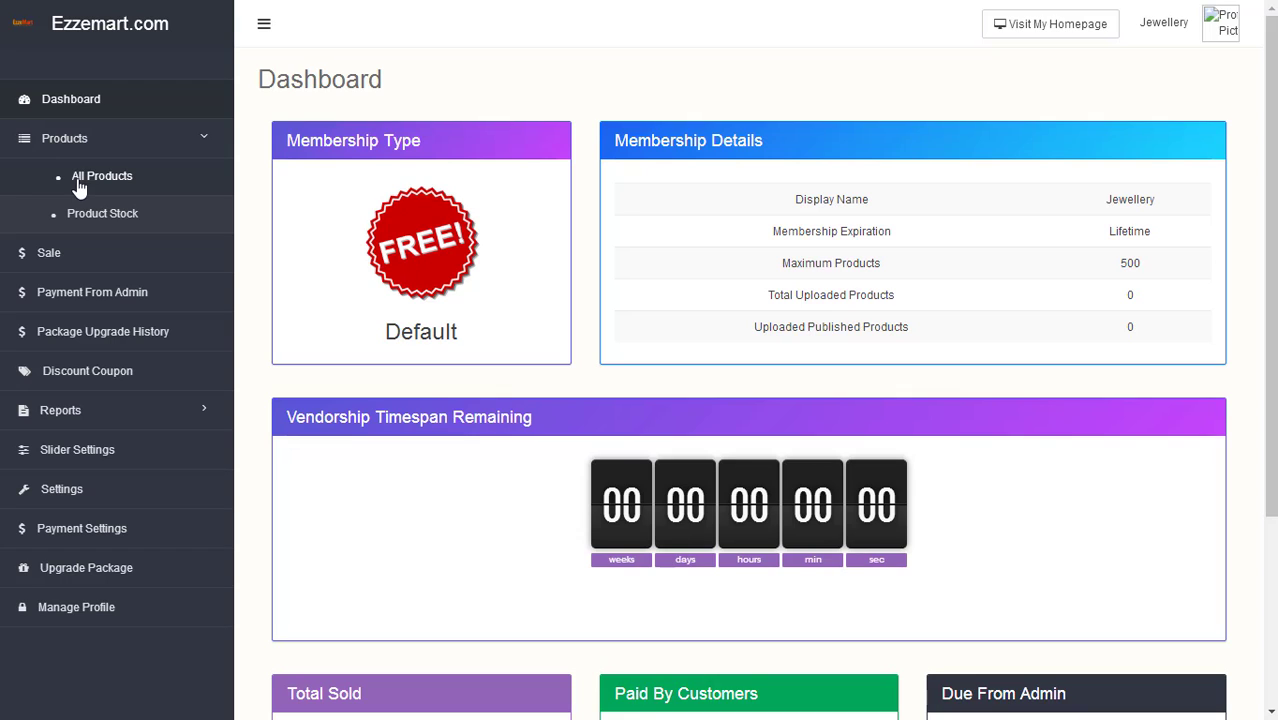
pyautogui.click(117, 180)
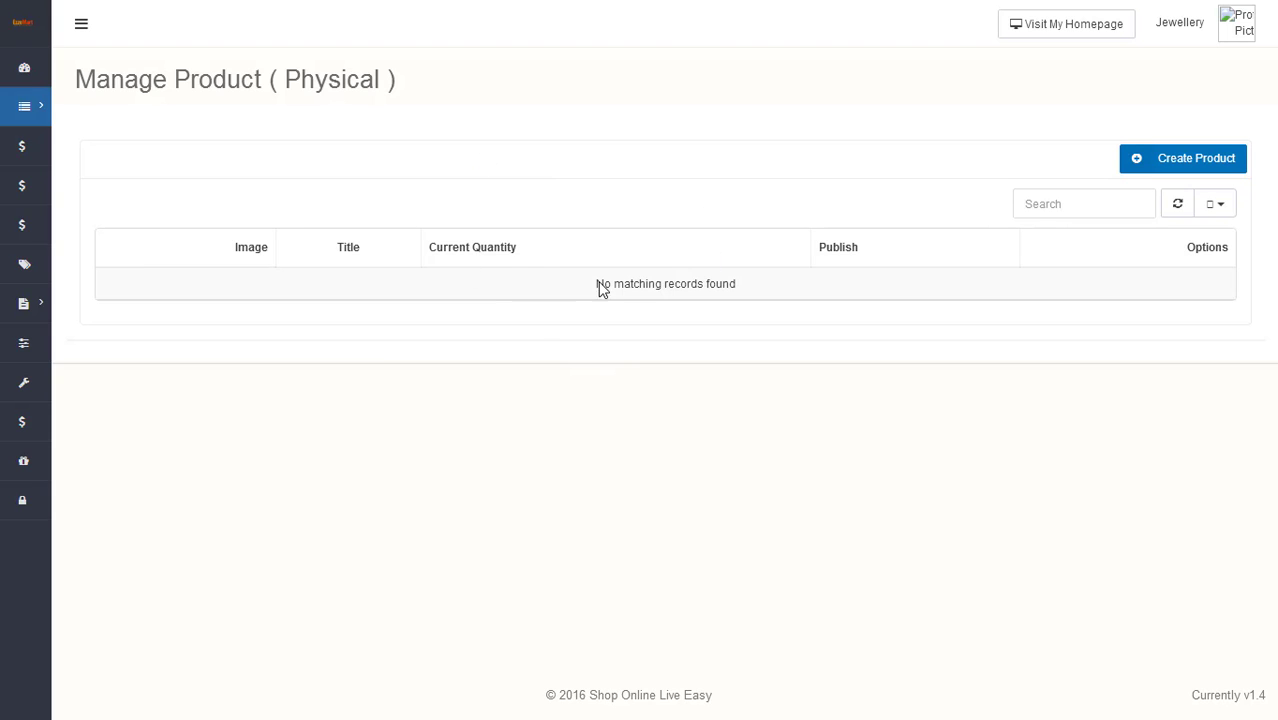
pyautogui.click(81, 24)
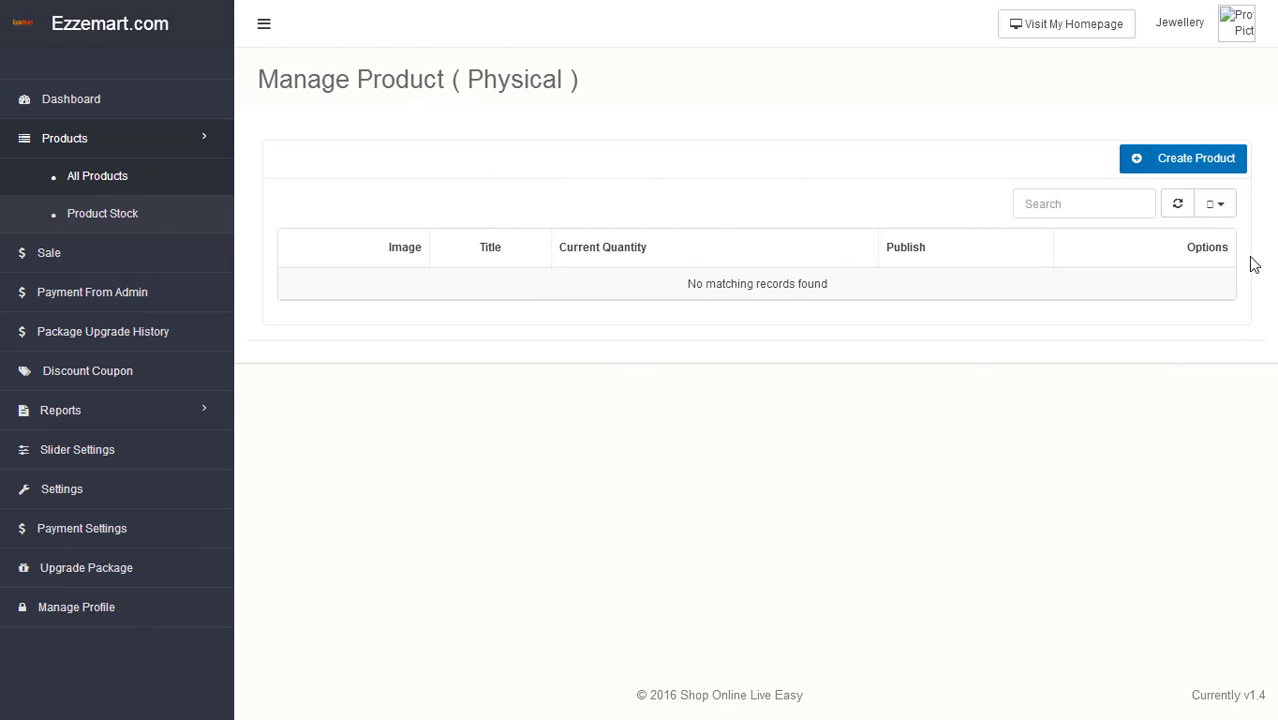
pyautogui.click(1190, 161)
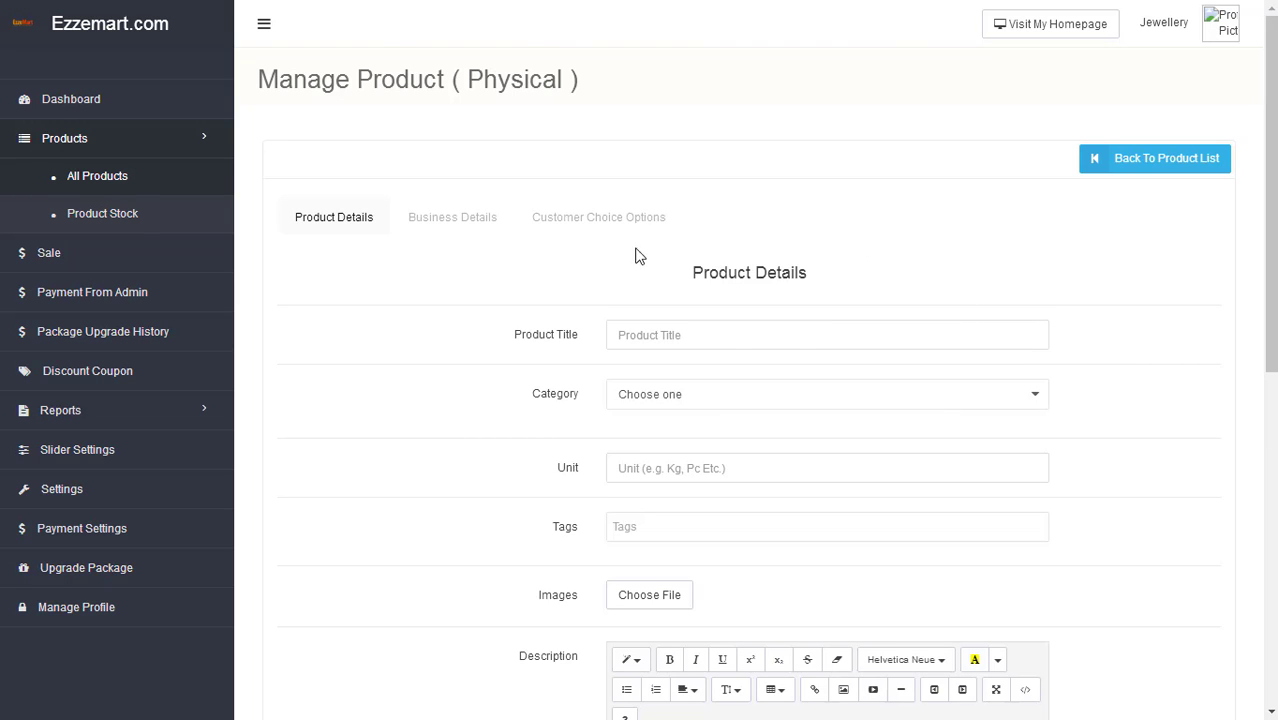
# Leave full-screen view and enter "Year Ring" as the product title
pyautogui.press('F11')
pyautogui.click(579, 400)
pyautogui.moveTo(512, 397); pyautogui.dragTo(582, 397)
pyautogui.click(622, 396)
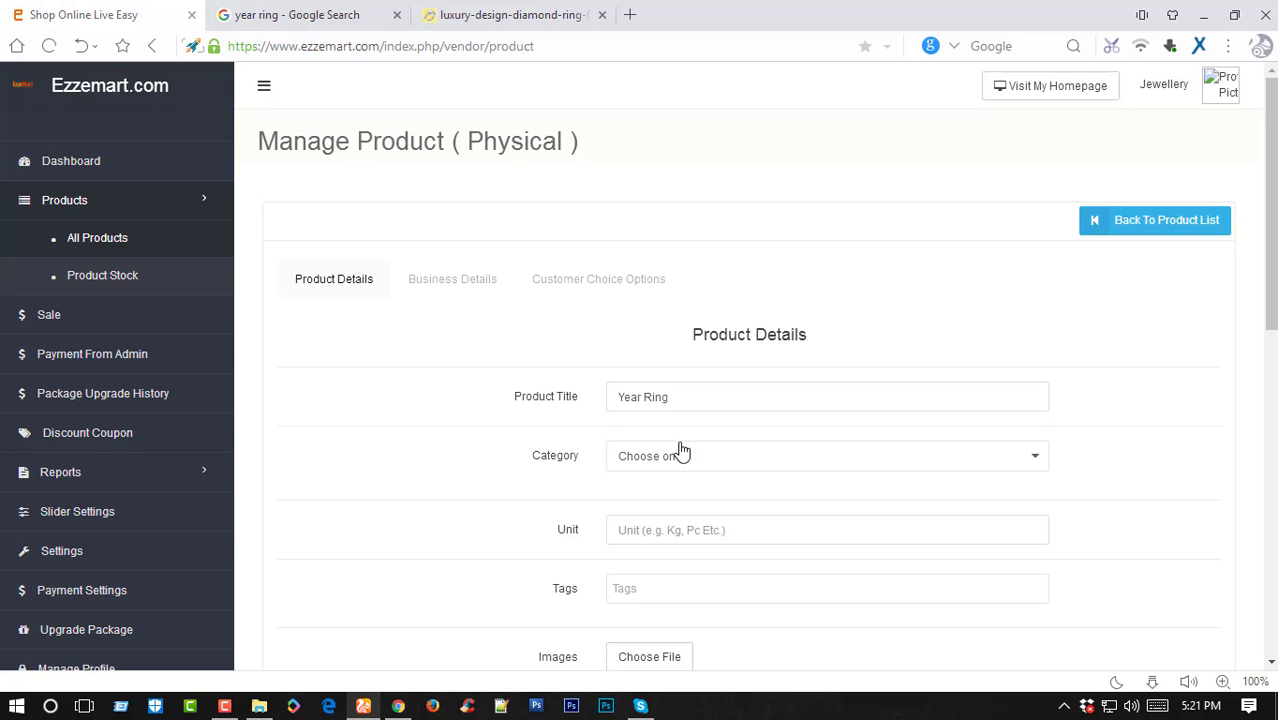
# Set the product's category to Jewelry & Watches and its sub-category to Jewellery
pyautogui.scroll(-1, 716, 271)
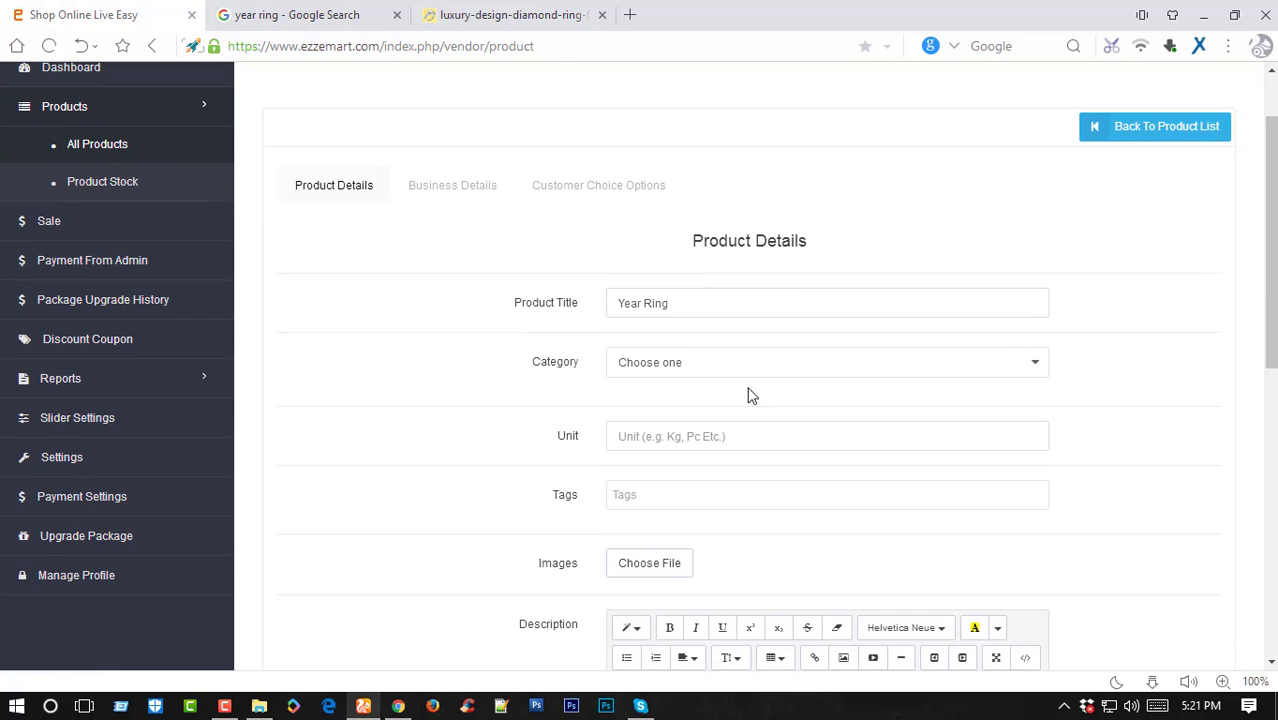
pyautogui.moveTo(471, 371); pyautogui.dragTo(588, 368)
pyautogui.click(492, 371)
pyautogui.click(677, 372)
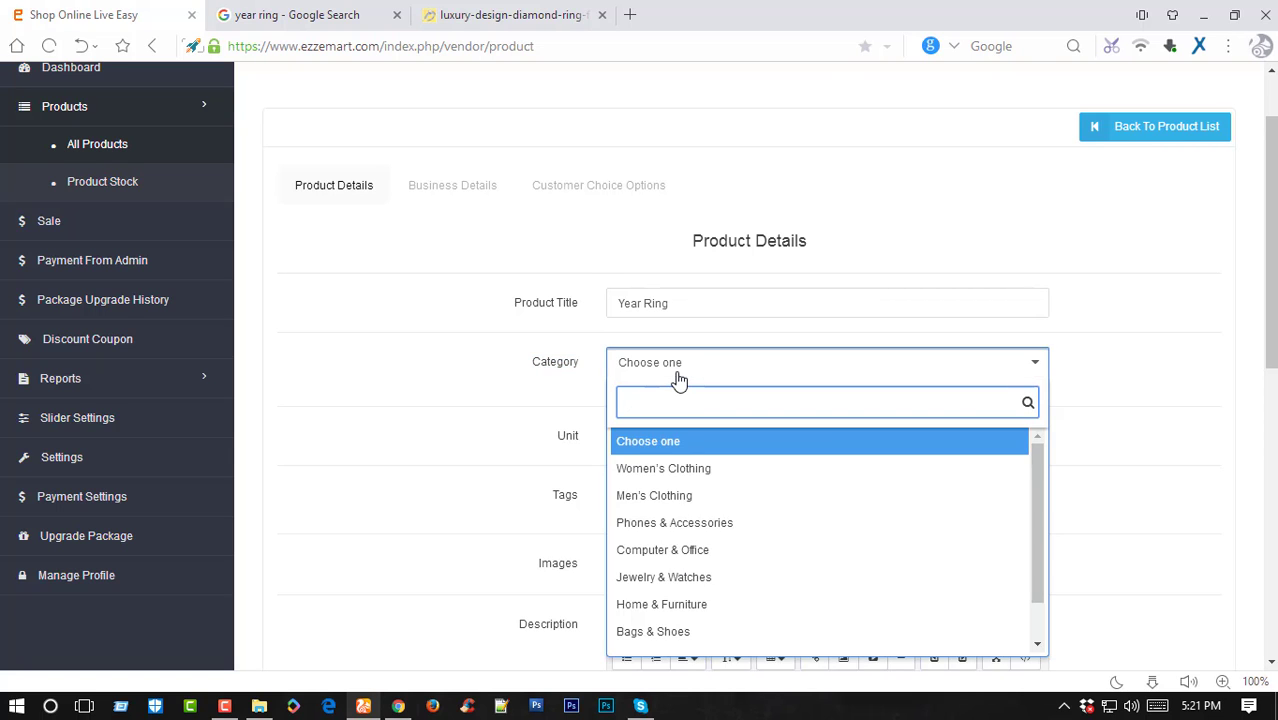
pyautogui.scroll(-1, 690, 372)
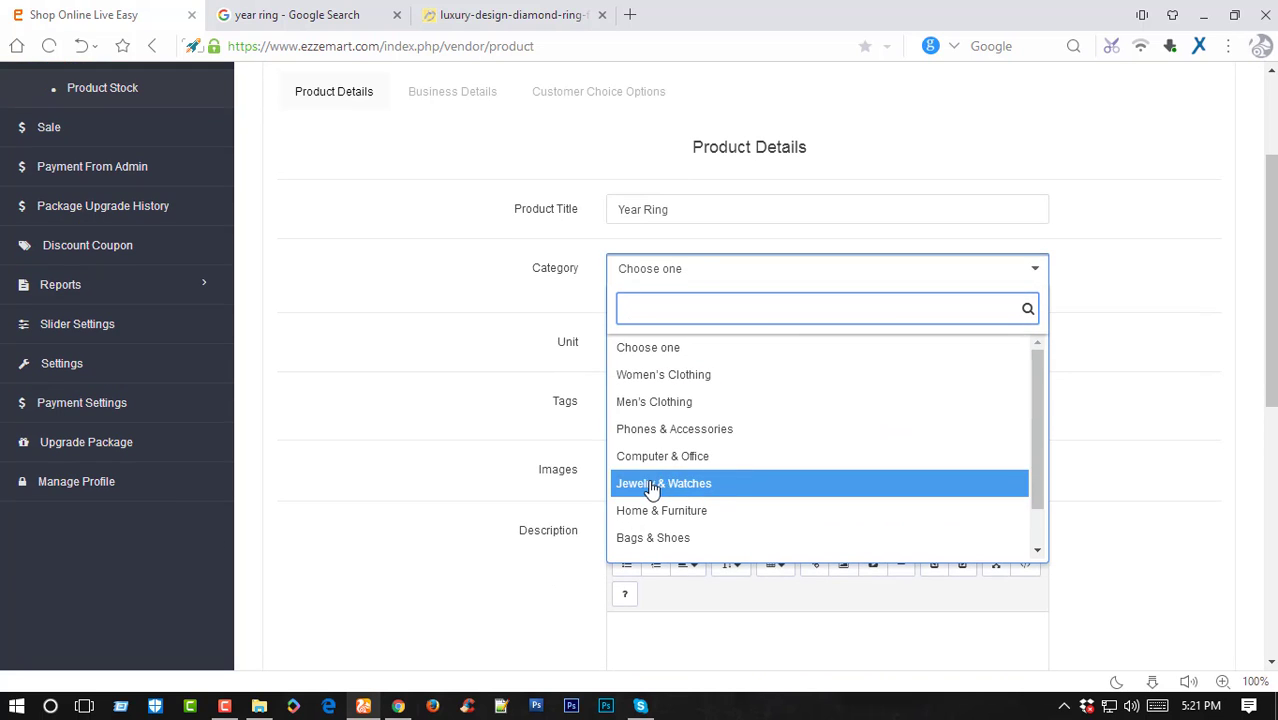
pyautogui.scroll(-1, 716, 441)
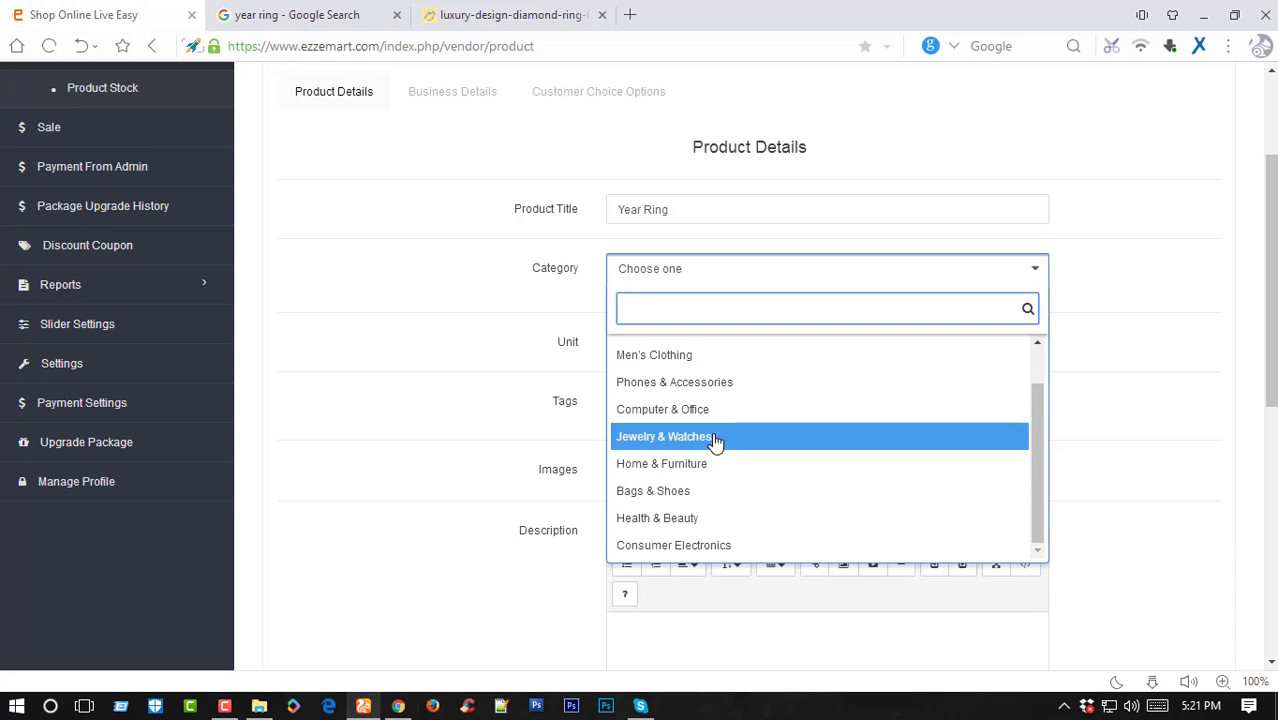
pyautogui.scroll(1, 715, 430)
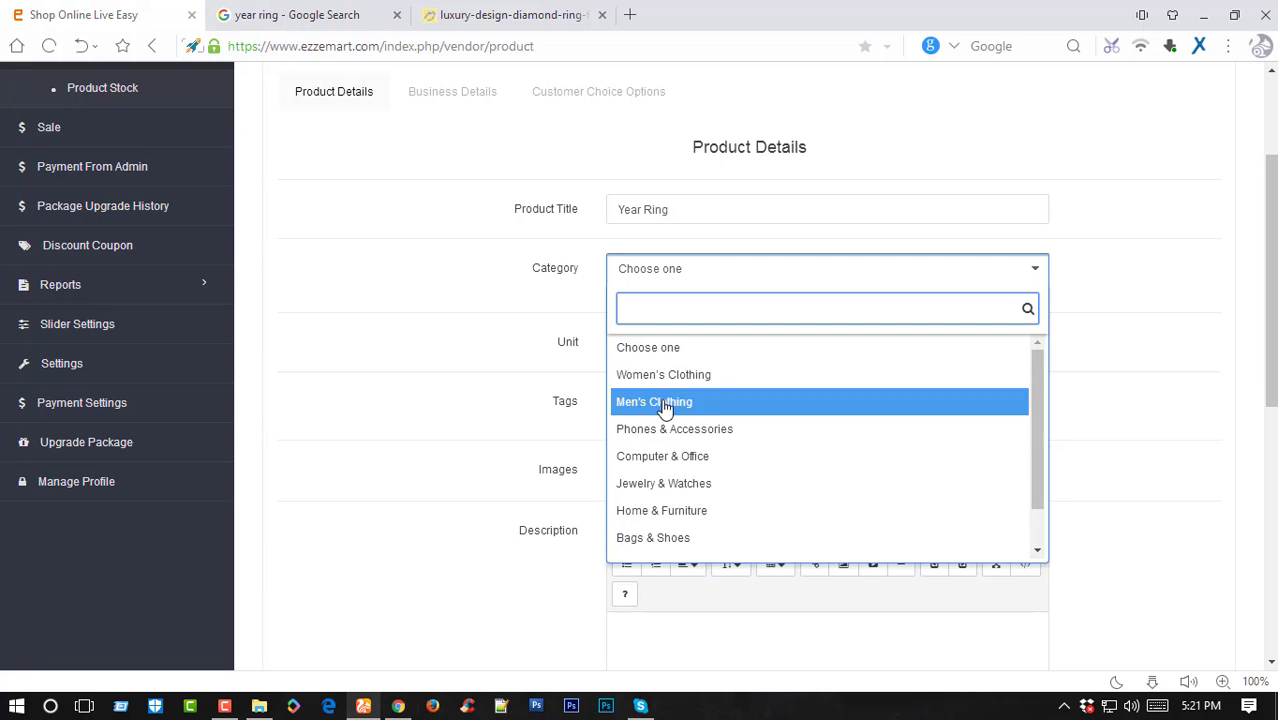
pyautogui.click(659, 488)
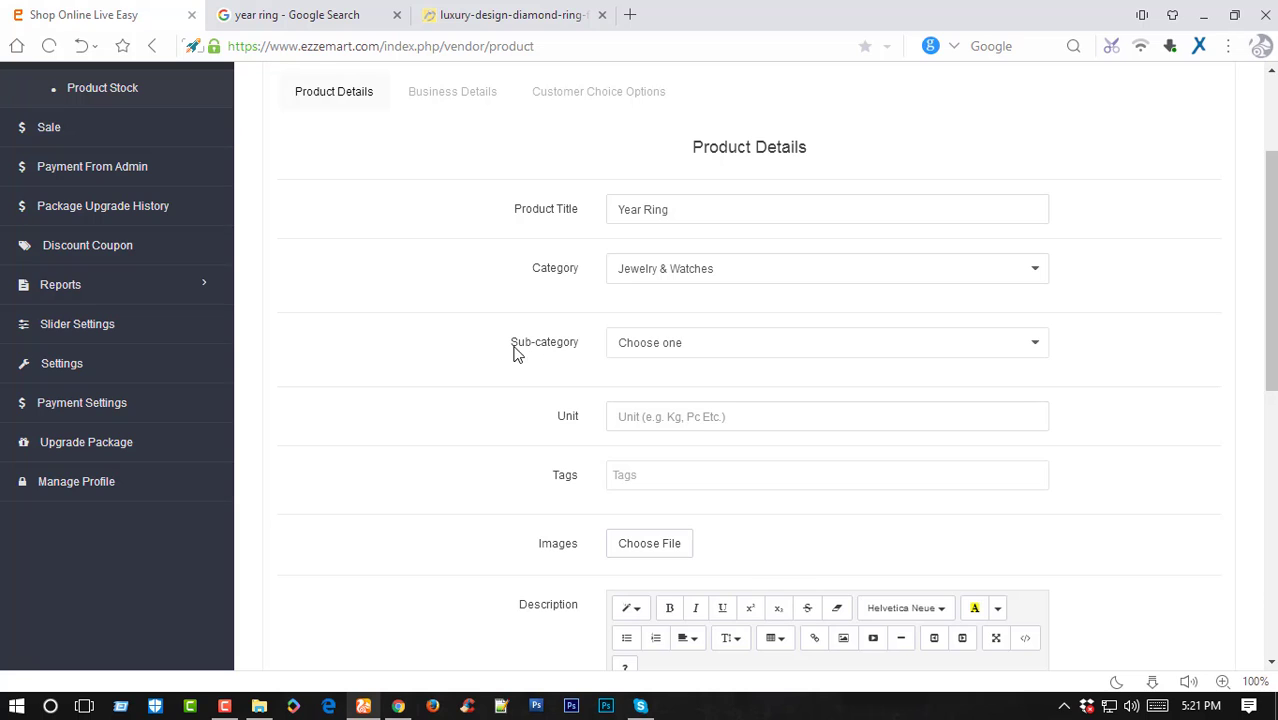
pyautogui.click(693, 346)
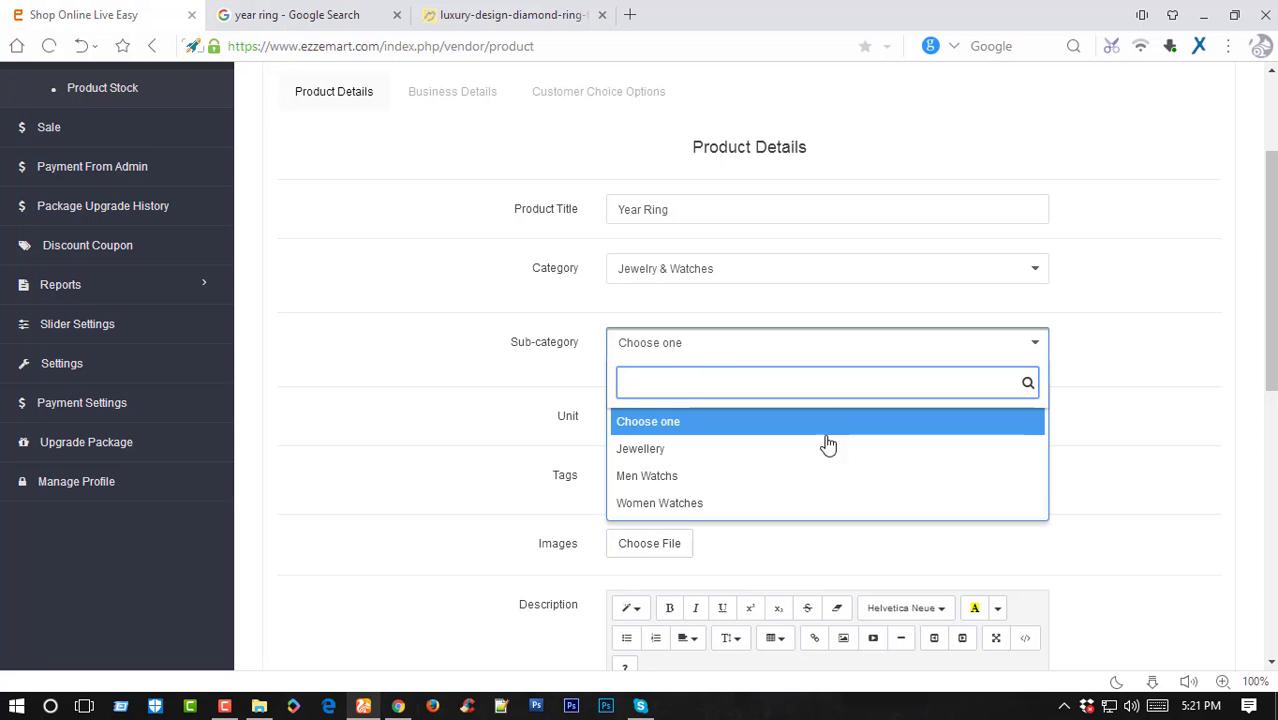
pyautogui.click(636, 448)
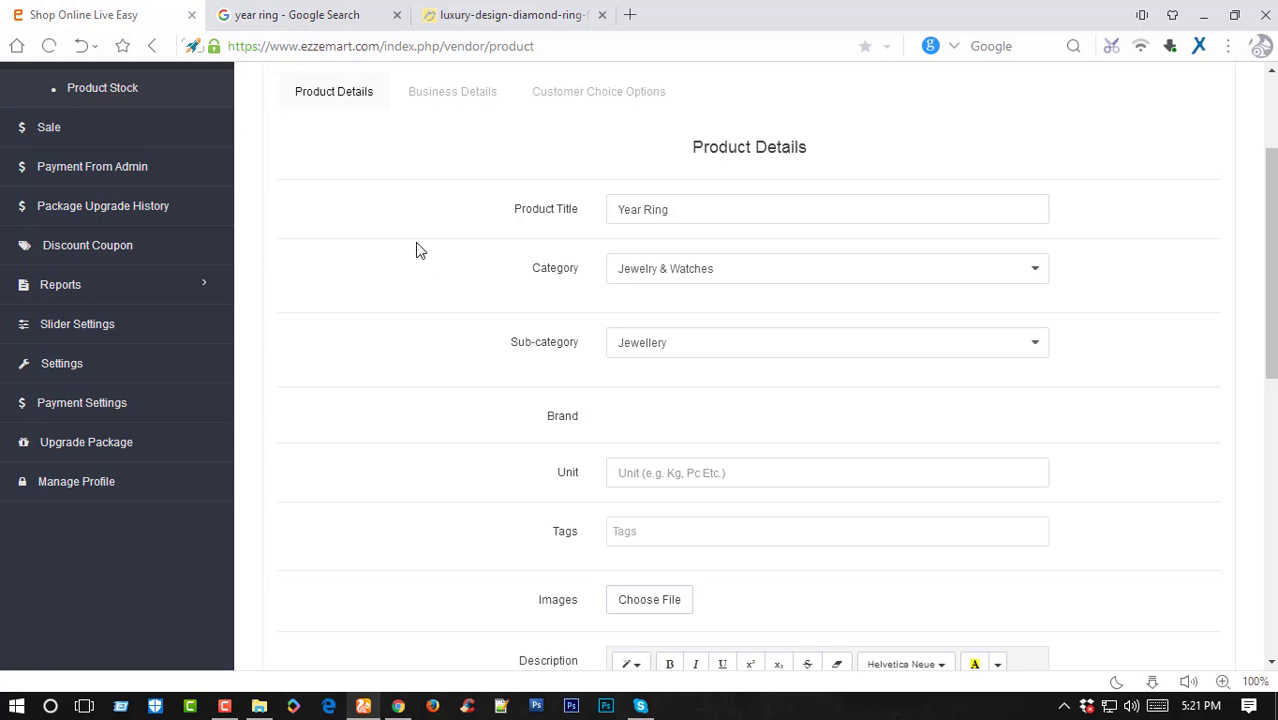
# Enter KG as the product's unit
pyautogui.scroll(-1, 418, 287)
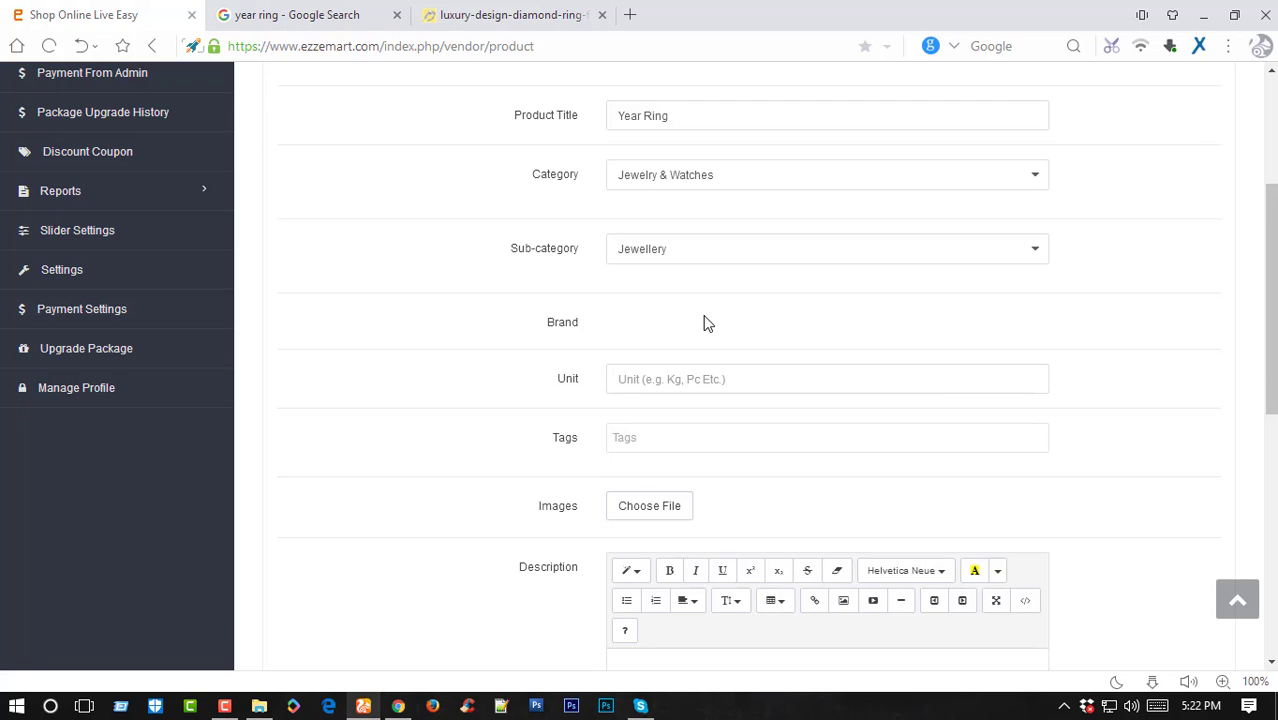
pyautogui.click(633, 388)
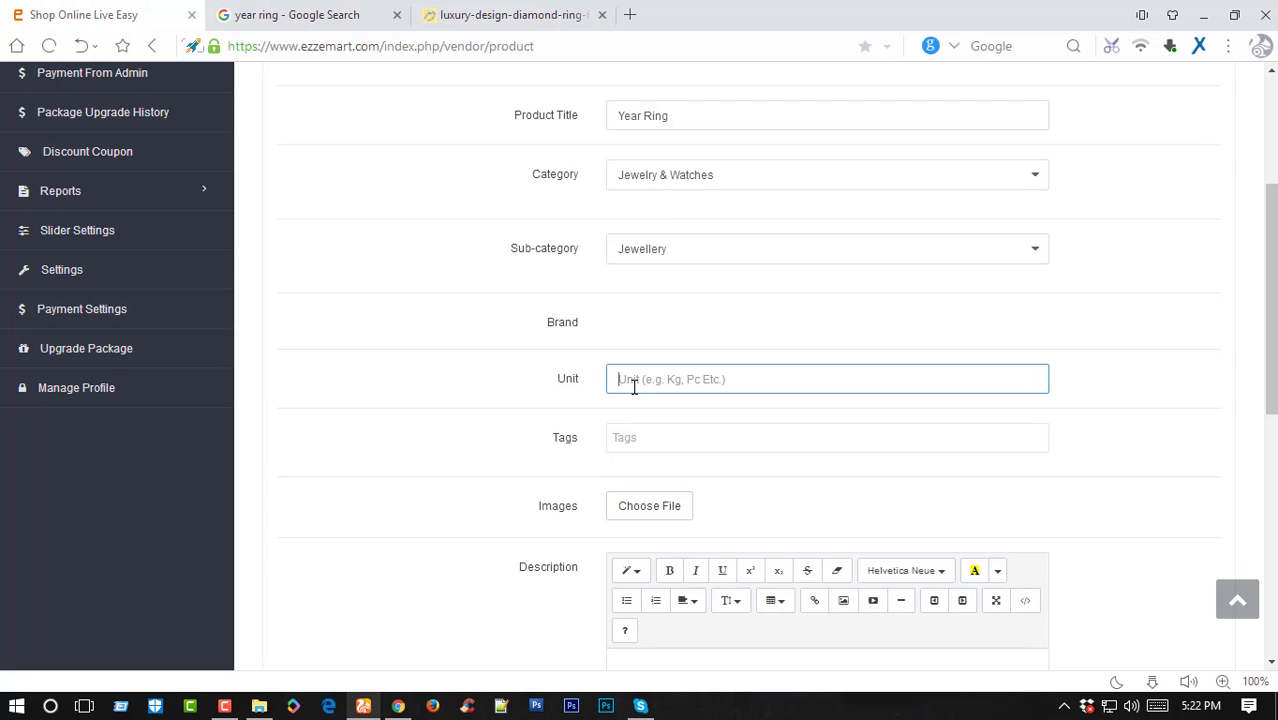
pyautogui.write('KG')
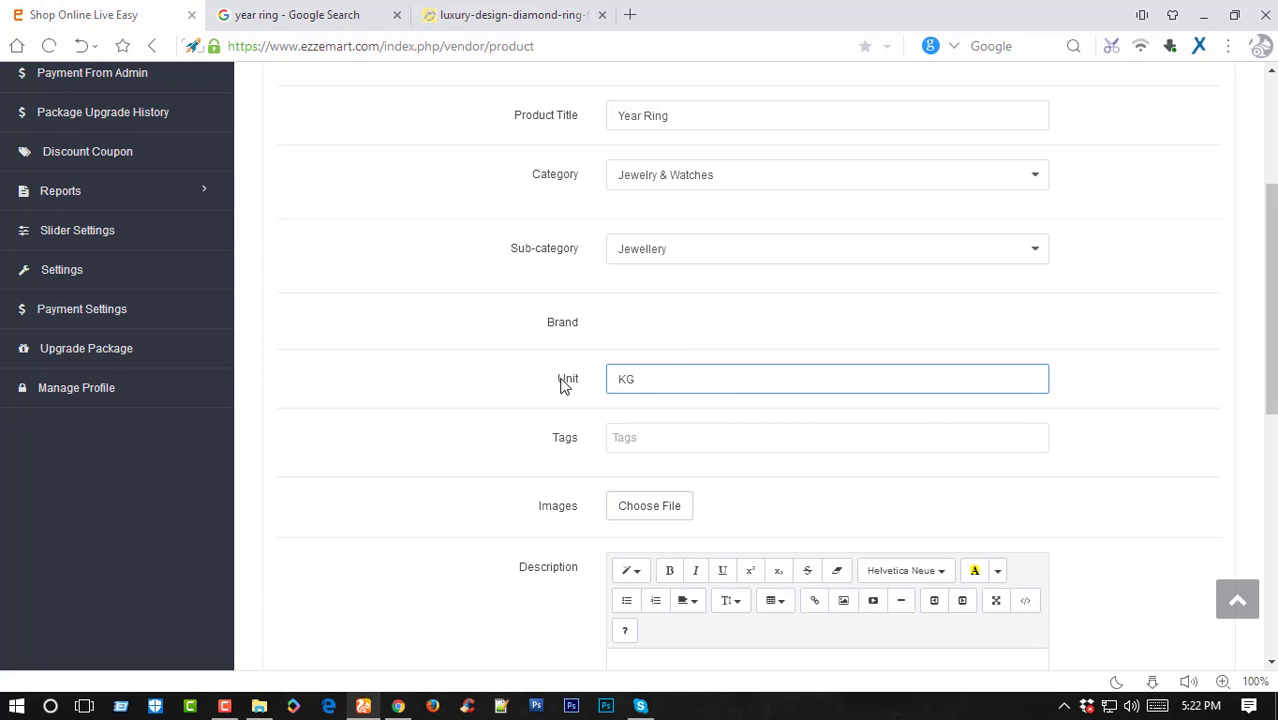
pyautogui.moveTo(561, 380); pyautogui.dragTo(559, 377)
pyautogui.moveTo(654, 377); pyautogui.dragTo(571, 381)
# Set the product's unit to Pcs and add the tags Year ring, jewellery and ring
pyautogui.click(655, 374)
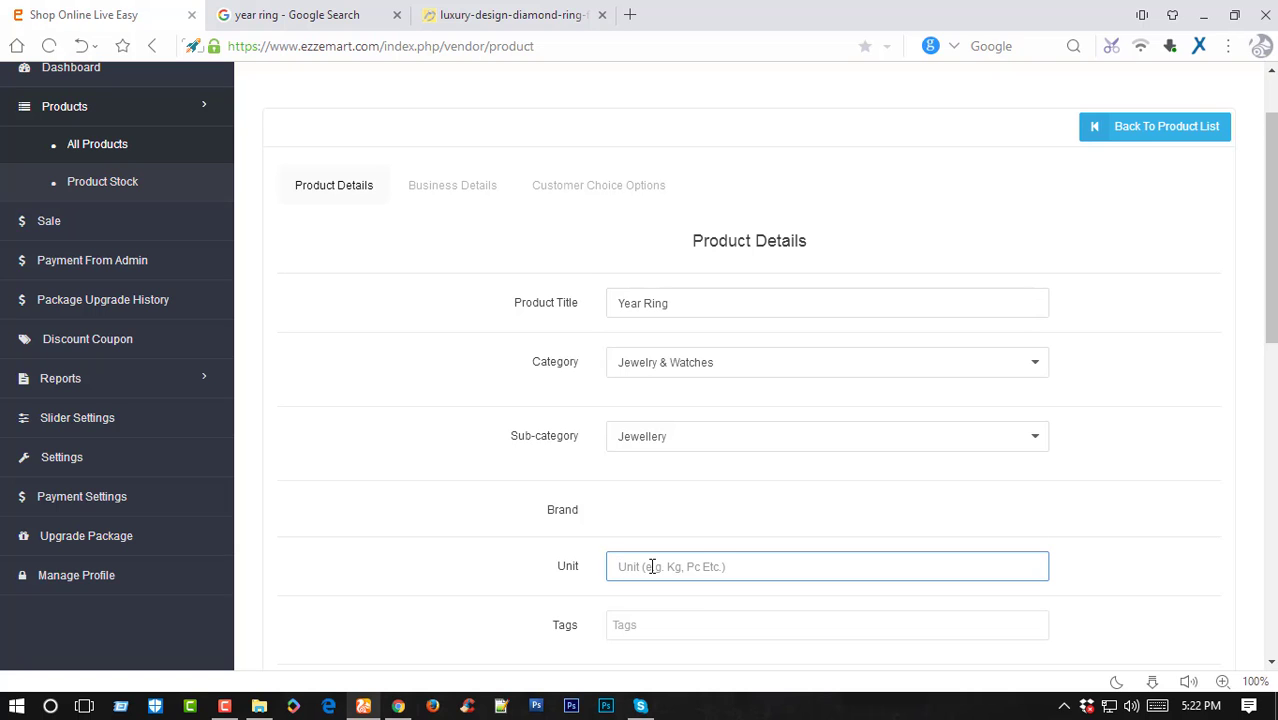
pyautogui.write('Pcs')
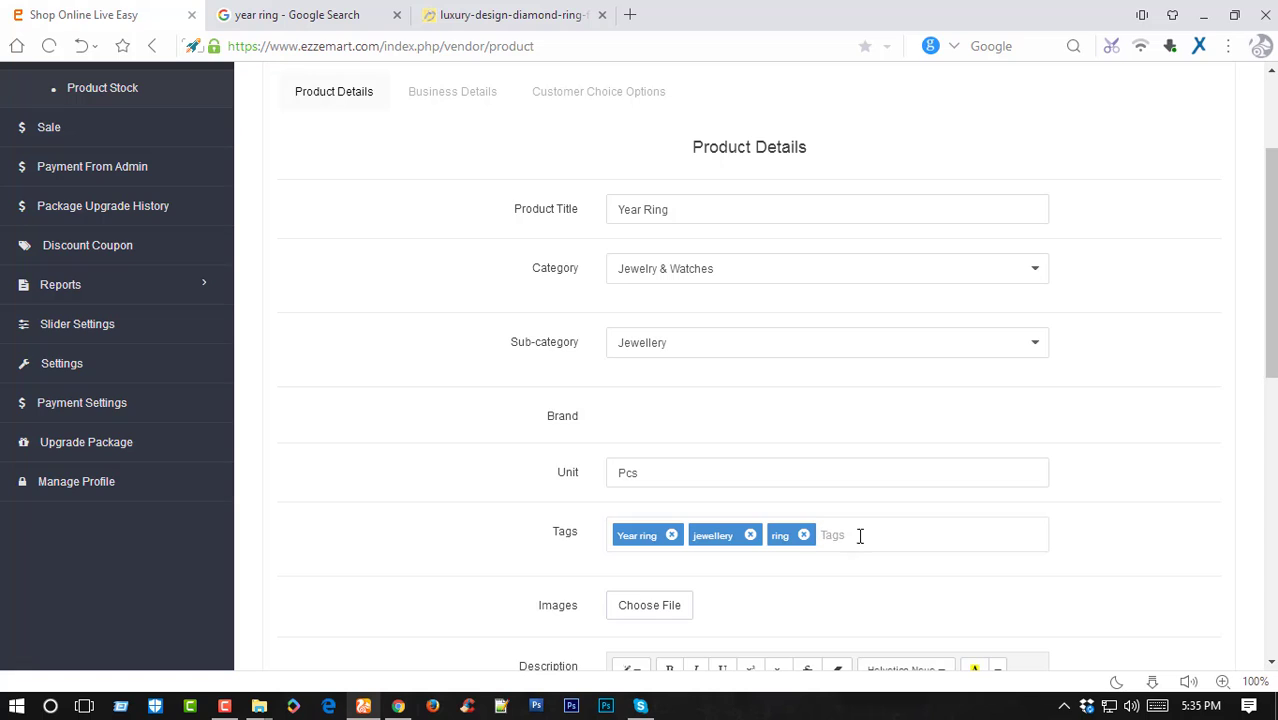
pyautogui.moveTo(881, 529); pyautogui.dragTo(624, 534)
pyautogui.moveTo(927, 535); pyautogui.dragTo(612, 527)
# Add the image luxury-design-diamond-ring-for-women-in-yellow-gold from the Recolor folder to the product
pyautogui.scroll(-2, 724, 447)
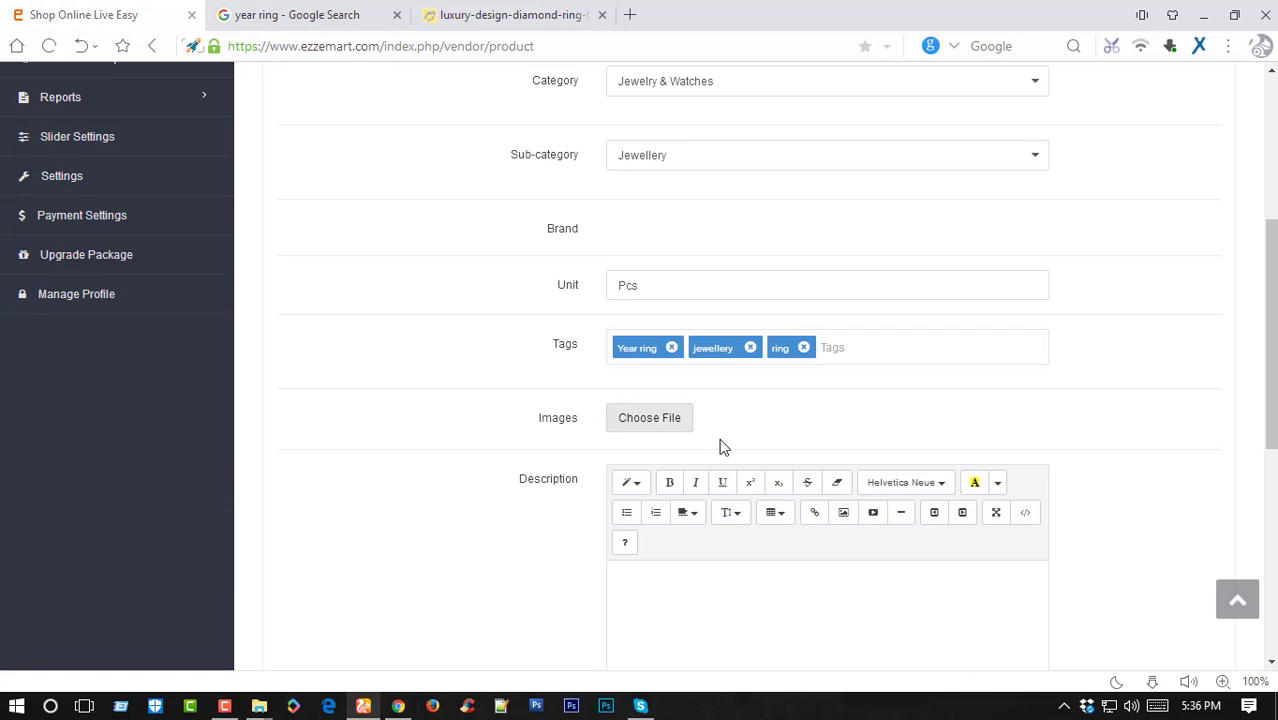
pyautogui.click(645, 420)
pyautogui.click(345, 182)
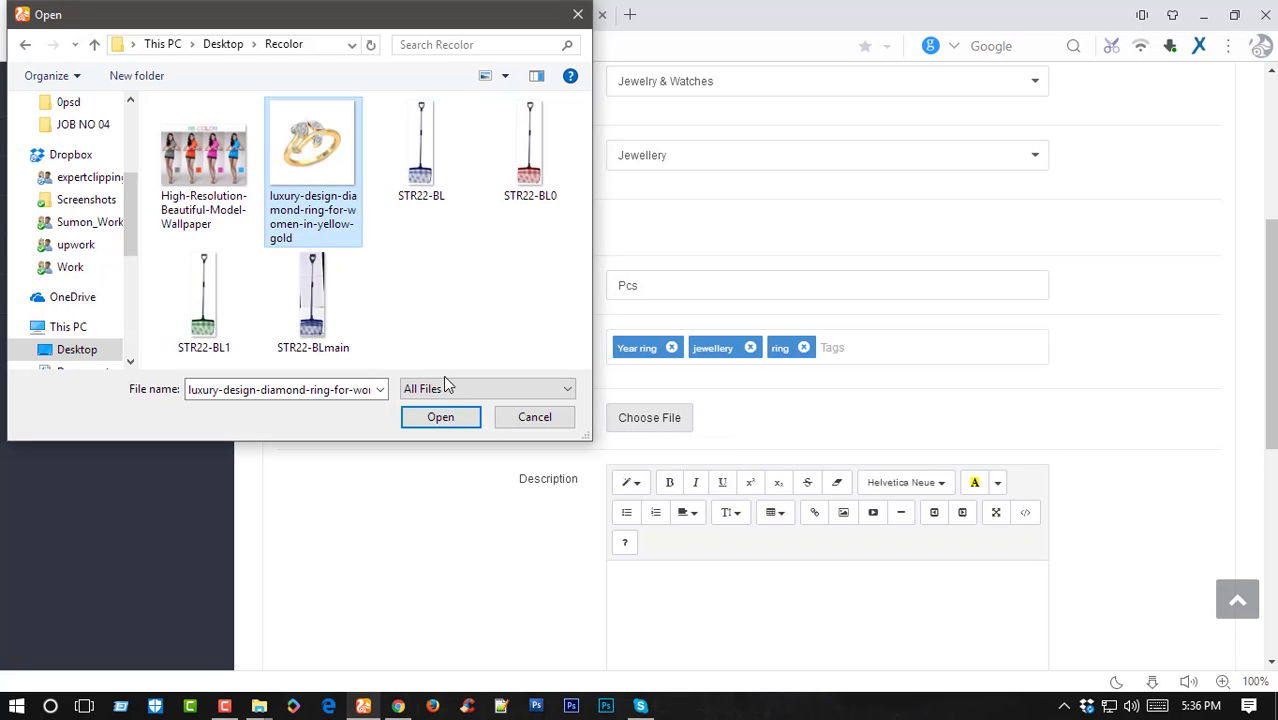
pyautogui.click(438, 417)
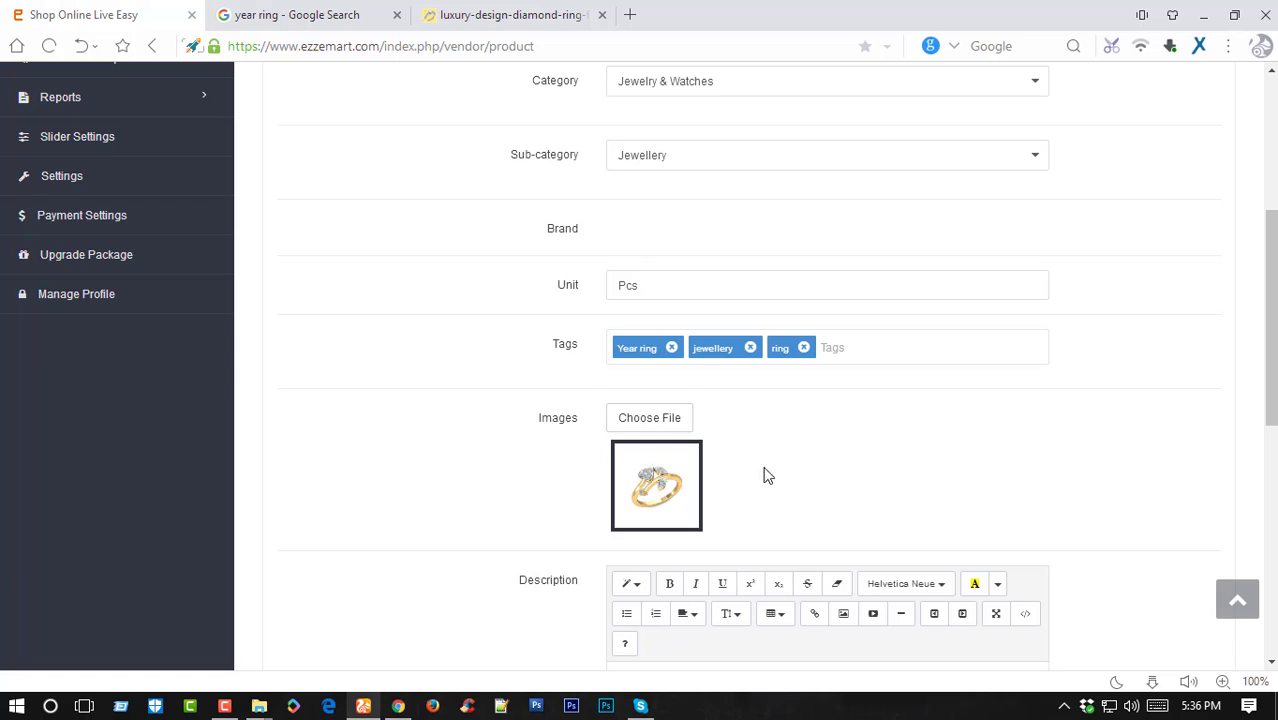
# Enter "Year Ring" as the product description
pyautogui.scroll(-3, 763, 476)
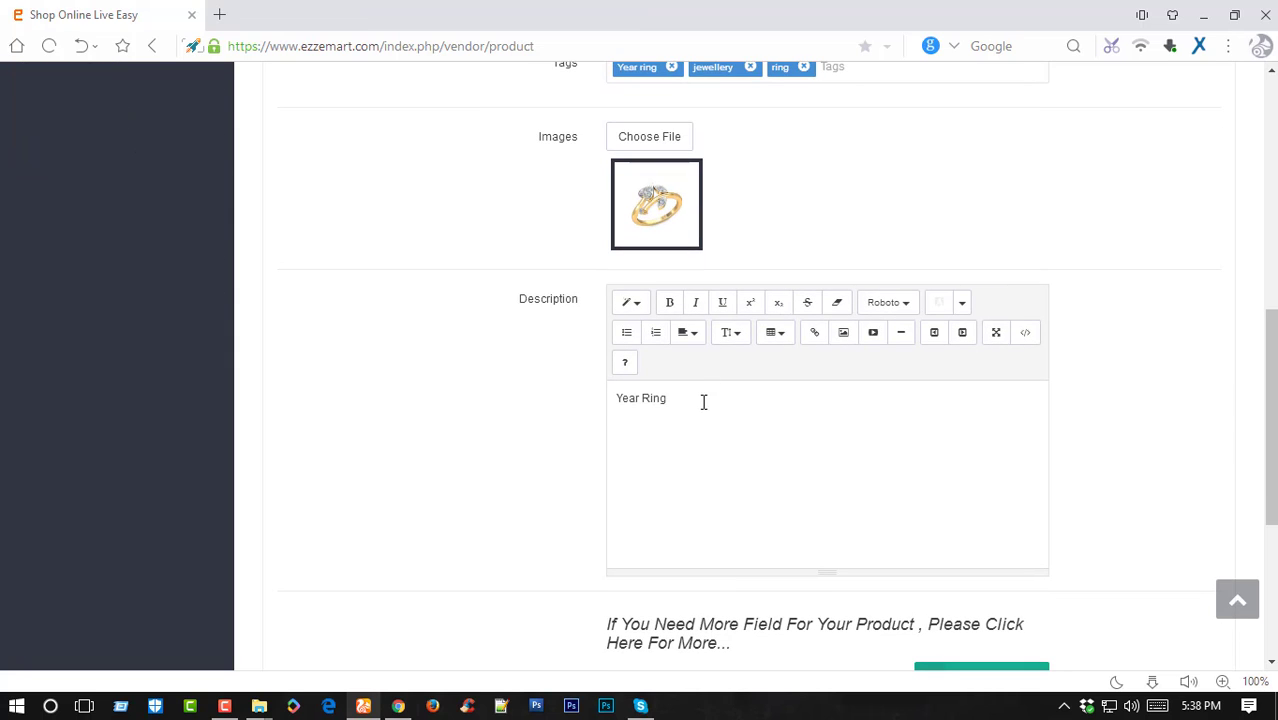
pyautogui.moveTo(703, 401); pyautogui.dragTo(574, 395)
pyautogui.click(723, 399)
pyautogui.moveTo(767, 405); pyautogui.dragTo(585, 395)
pyautogui.click(746, 397)
pyautogui.moveTo(713, 394); pyautogui.dragTo(576, 391)
pyautogui.click(752, 420)
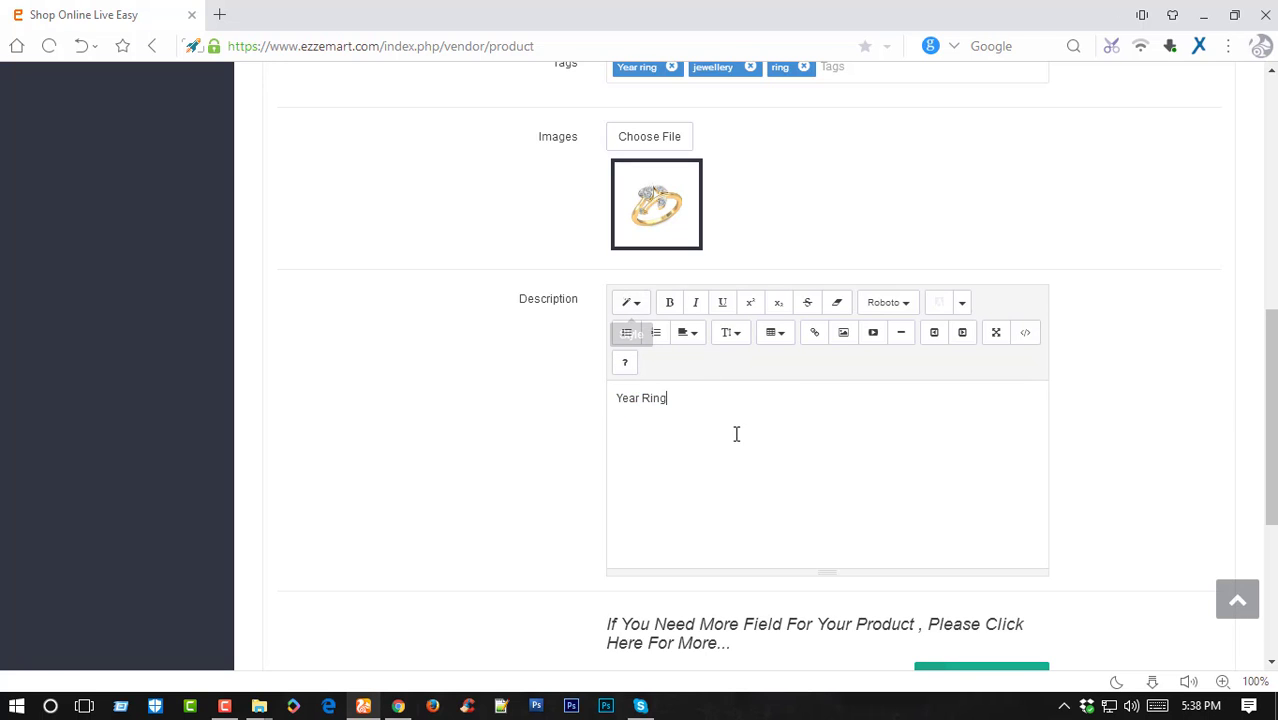
# Format the description text "Year Ring" as bold, italic and underlined
pyautogui.moveTo(736, 433); pyautogui.dragTo(544, 398)
pyautogui.click(670, 302)
pyautogui.click(736, 437)
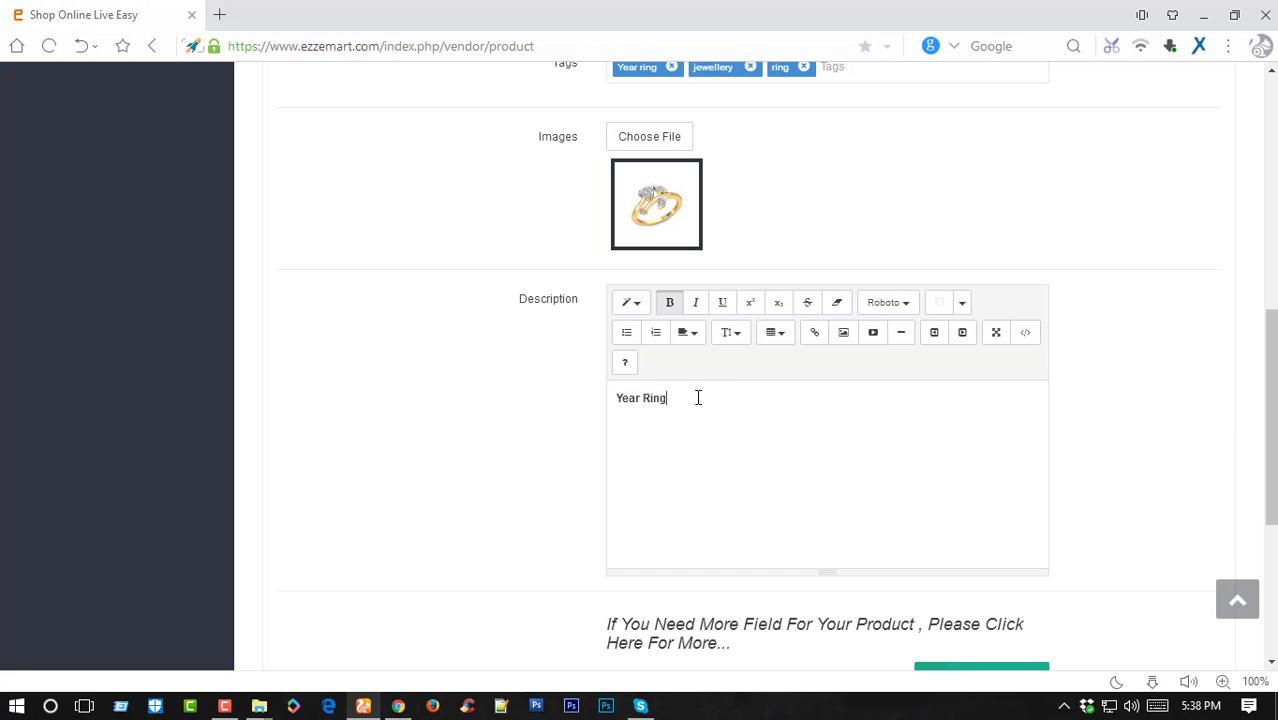
pyautogui.moveTo(696, 397); pyautogui.dragTo(600, 396)
pyautogui.click(696, 302)
pyautogui.click(765, 425)
pyautogui.moveTo(748, 404); pyautogui.dragTo(573, 382)
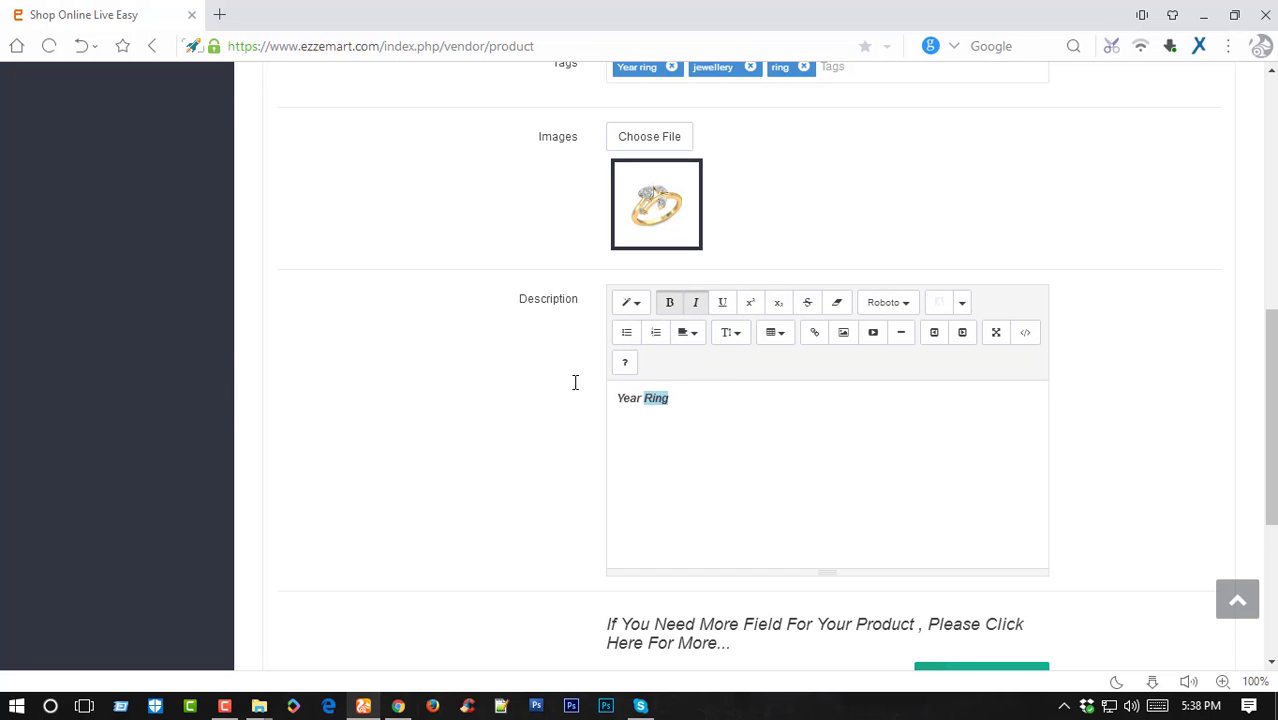
pyautogui.click(724, 304)
pyautogui.click(735, 437)
# Turn the description text into a bulleted list and look at the background and foreground colour choices
pyautogui.moveTo(730, 400); pyautogui.dragTo(536, 379)
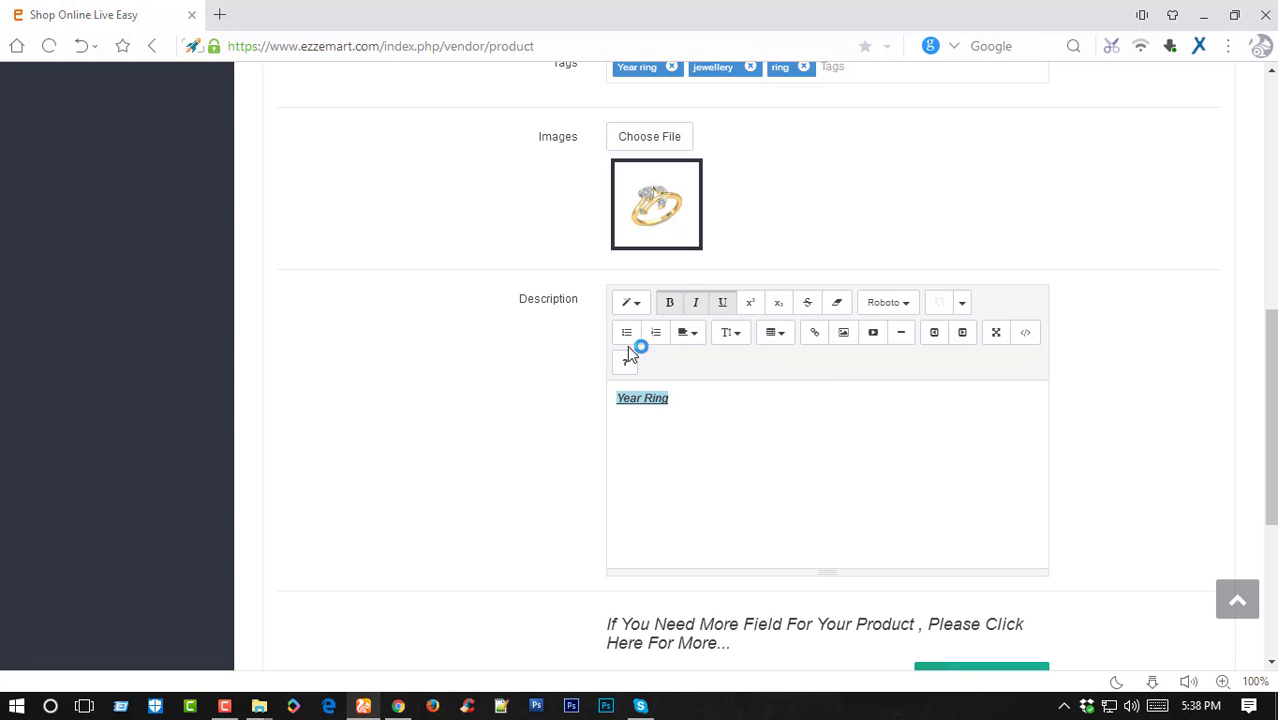
pyautogui.click(627, 332)
pyautogui.click(767, 405)
pyautogui.moveTo(796, 397); pyautogui.dragTo(599, 389)
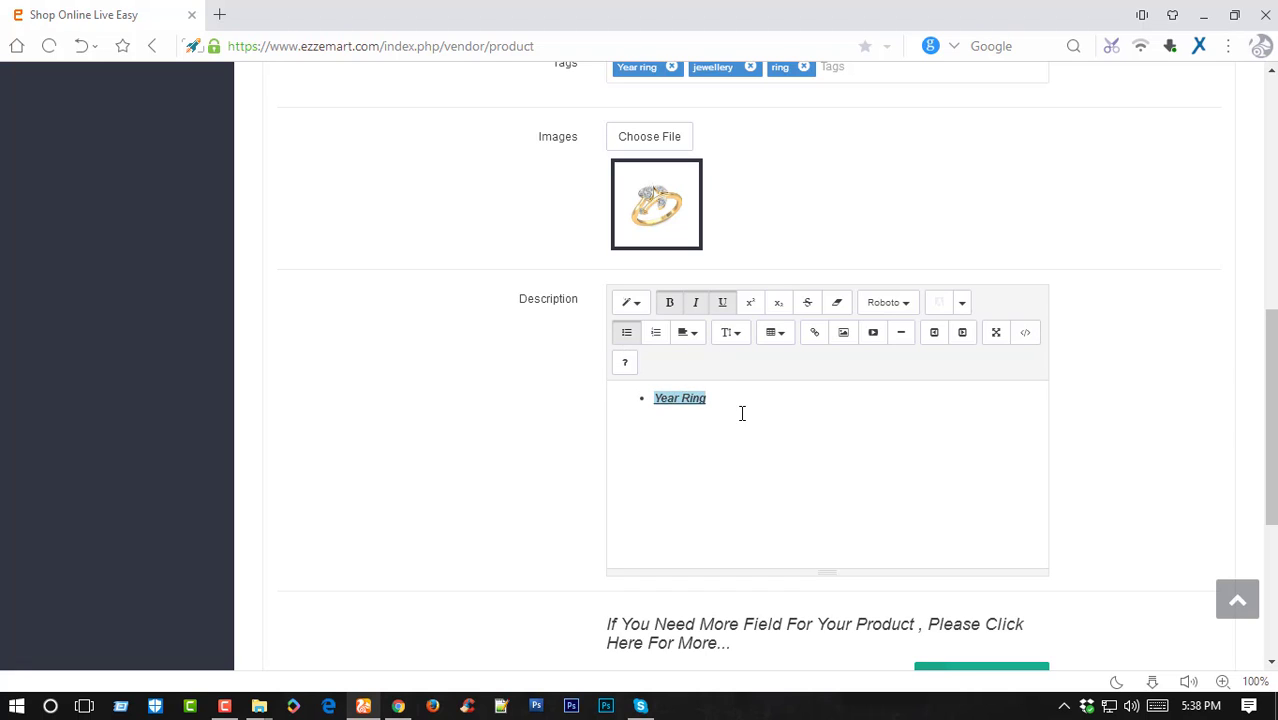
pyautogui.click(766, 404)
pyautogui.moveTo(766, 404); pyautogui.dragTo(642, 428)
pyautogui.click(798, 446)
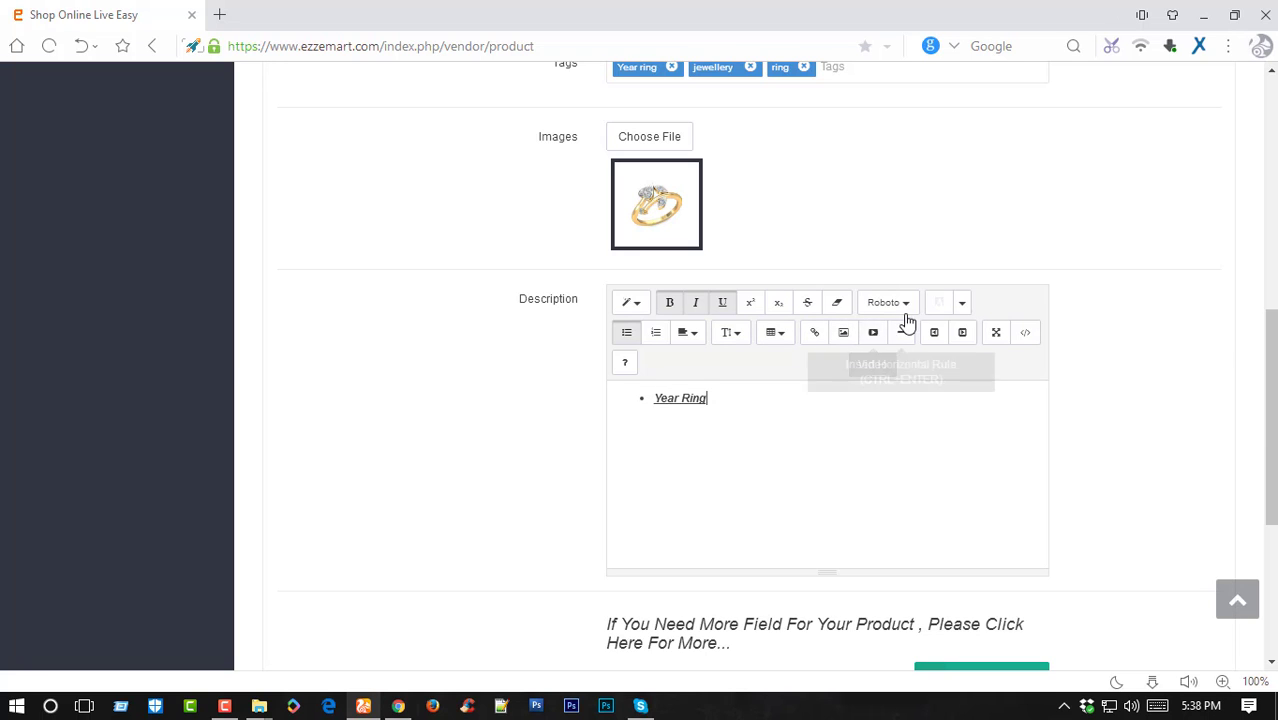
pyautogui.click(964, 304)
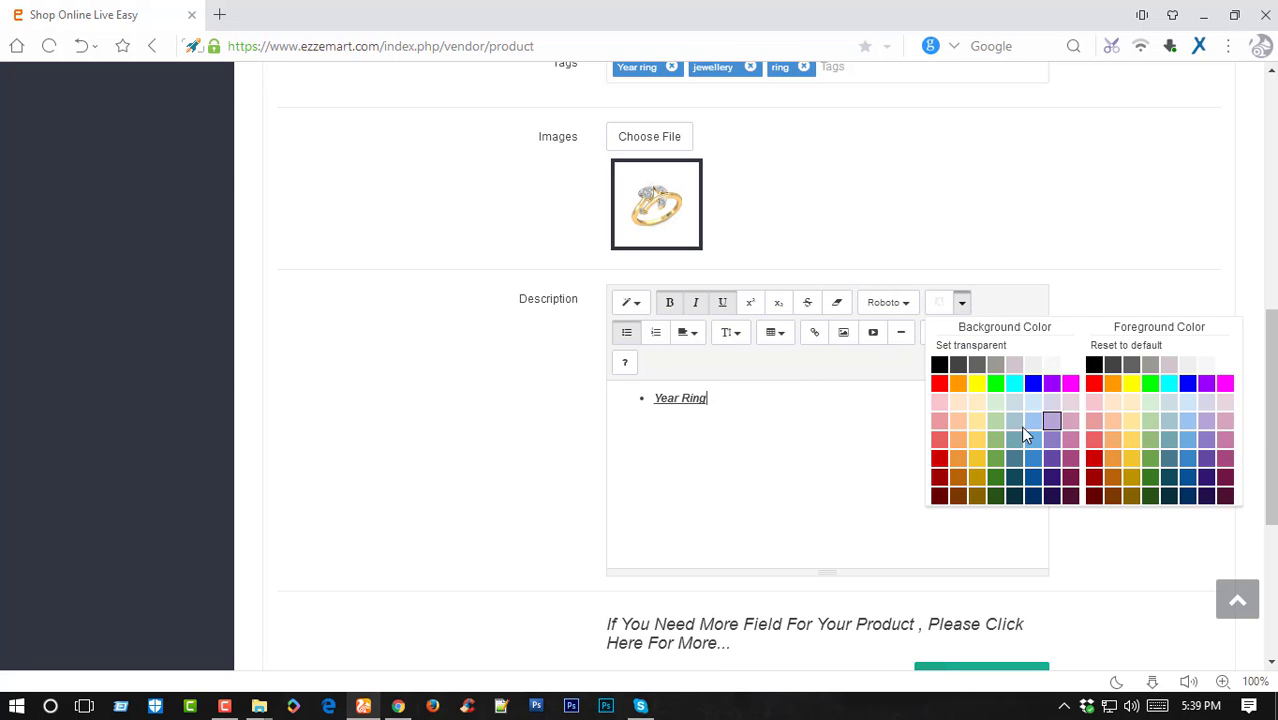
pyautogui.click(790, 451)
# Continue to the product's business details and set the sale price to 800
pyautogui.scroll(-1, 814, 376)
pyautogui.scroll(-1, 814, 376)
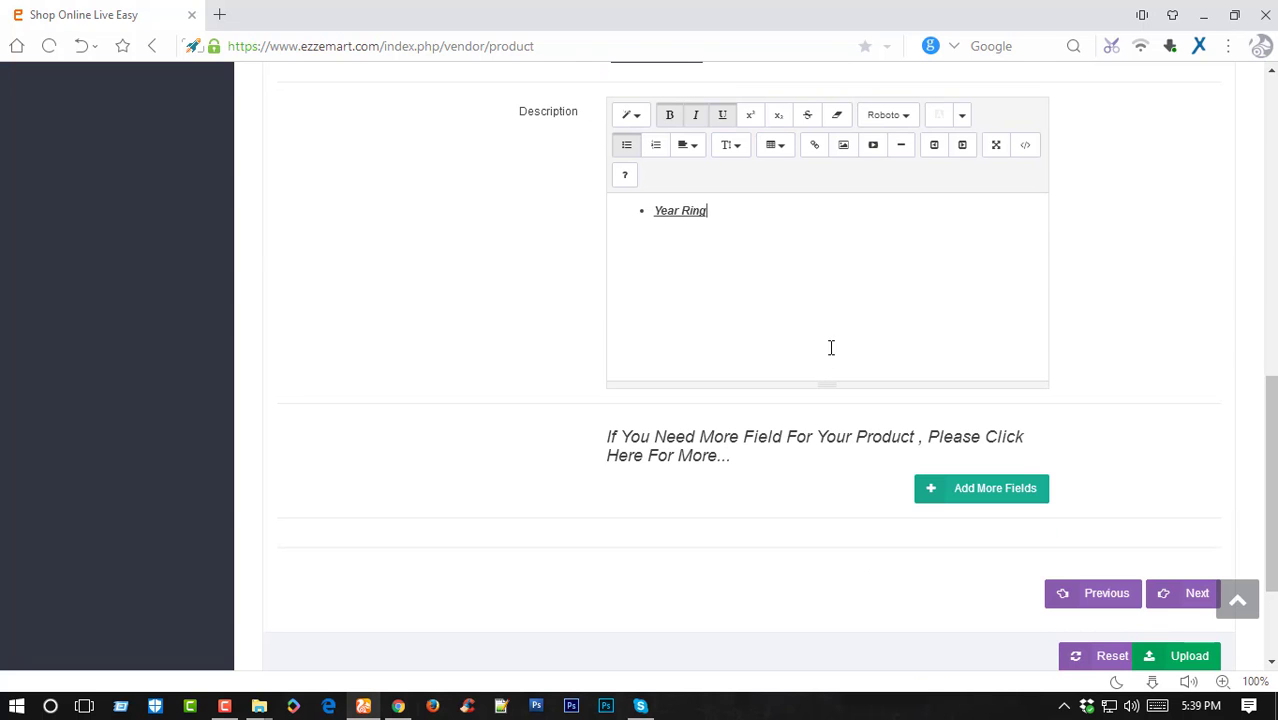
pyautogui.scroll(-2, 732, 239)
pyautogui.click(1200, 418)
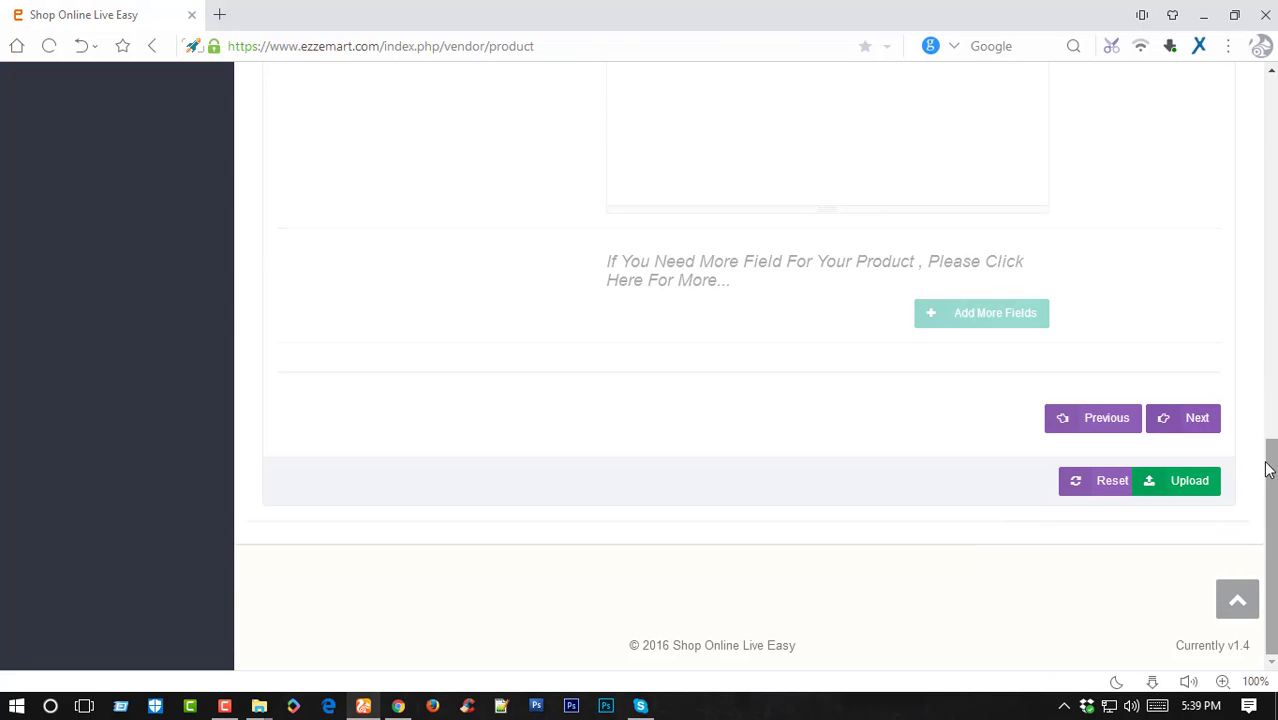
pyautogui.scroll(4, 633, 342)
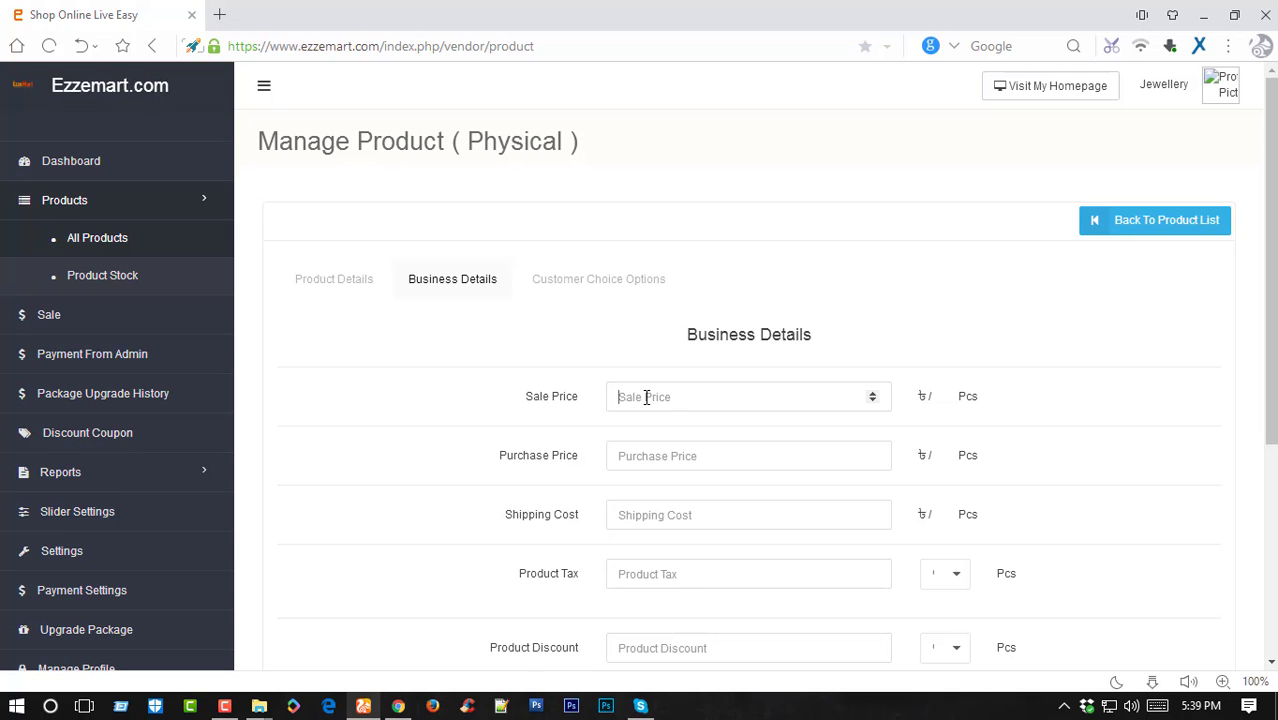
pyautogui.write('800')
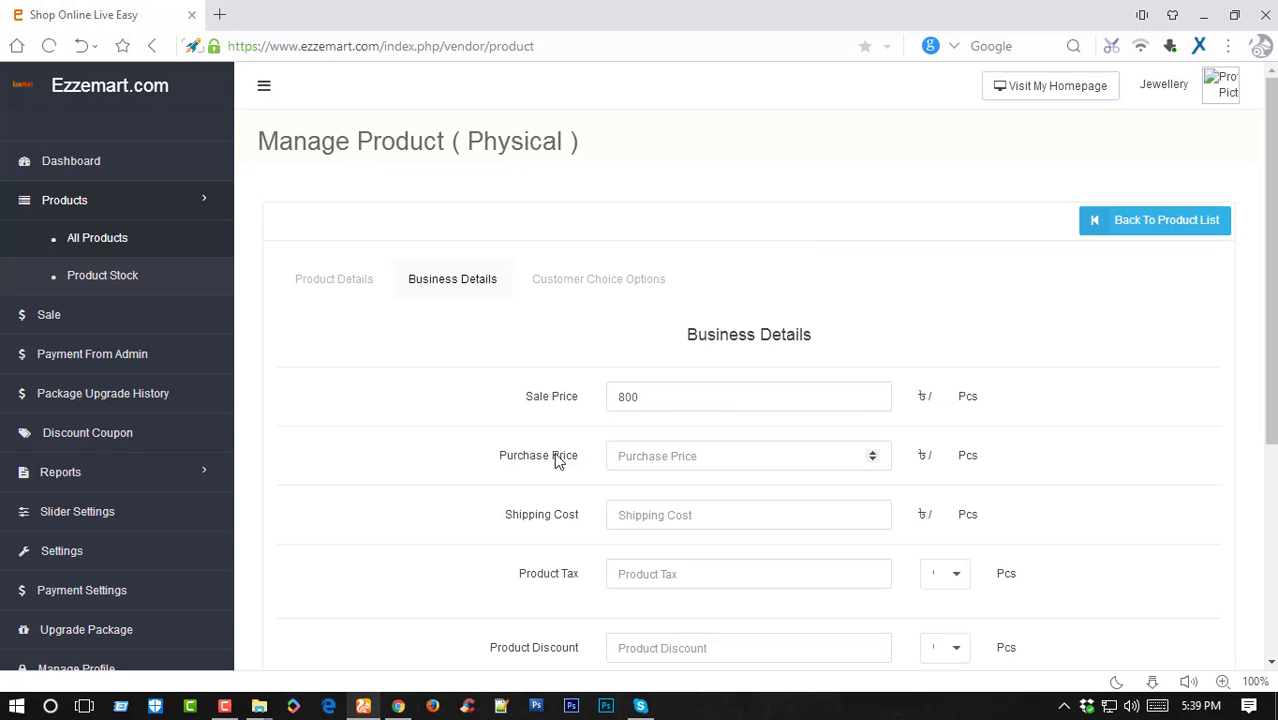
pyautogui.moveTo(499, 456); pyautogui.dragTo(580, 454)
pyautogui.click(592, 438)
pyautogui.click(671, 457)
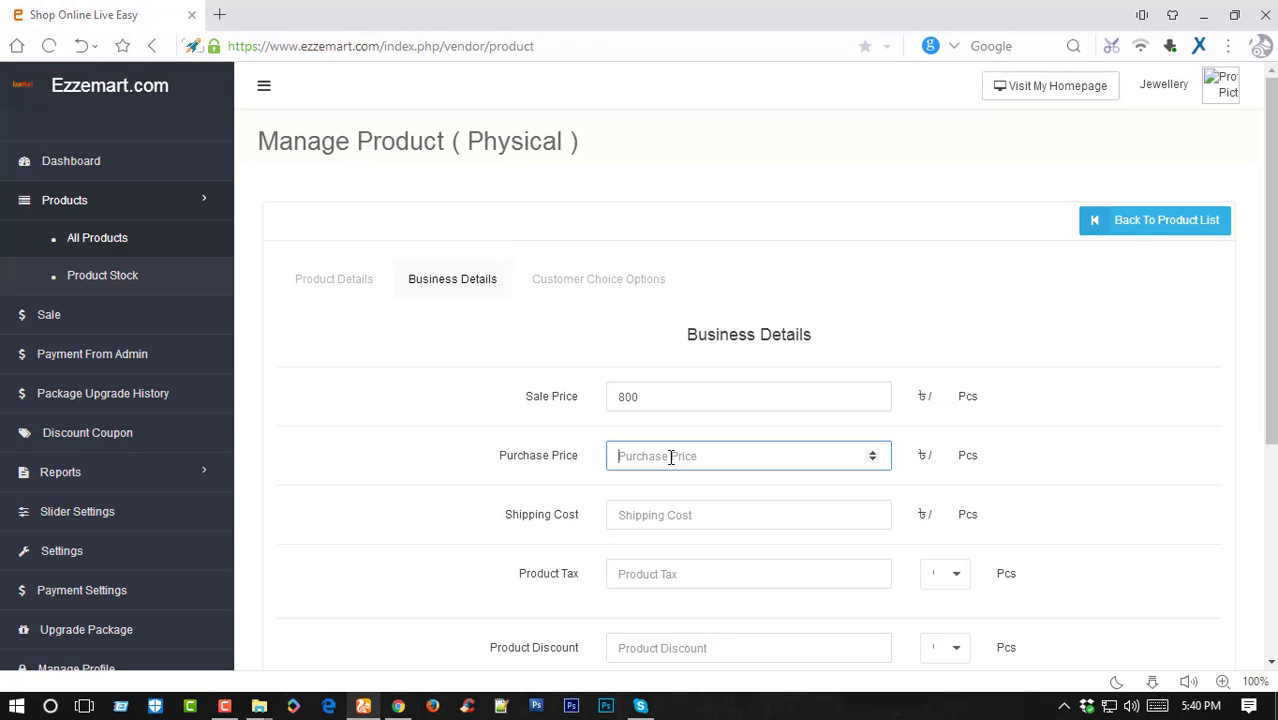
pyautogui.moveTo(487, 462); pyautogui.dragTo(584, 467)
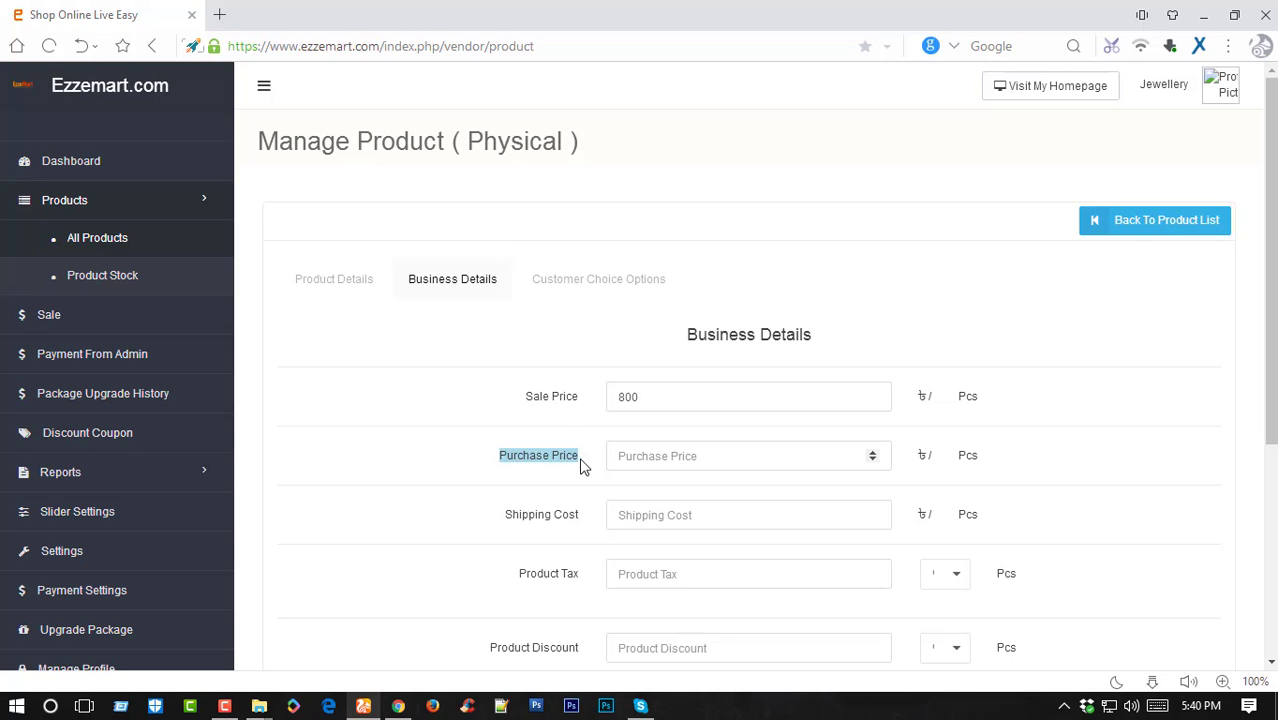
pyautogui.click(566, 434)
pyautogui.moveTo(503, 456); pyautogui.dragTo(582, 465)
pyautogui.click(575, 443)
pyautogui.moveTo(485, 456); pyautogui.dragTo(580, 445)
pyautogui.click(580, 445)
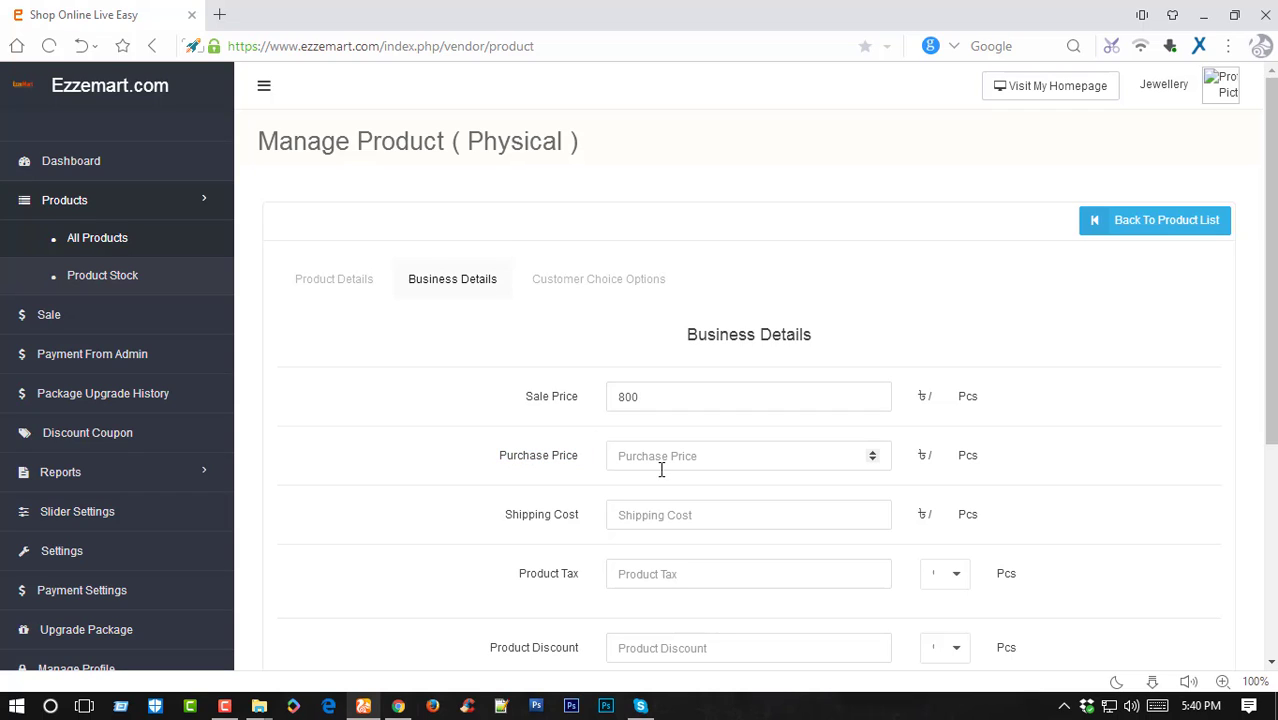
# Set the purchase price to 600
pyautogui.click(641, 457)
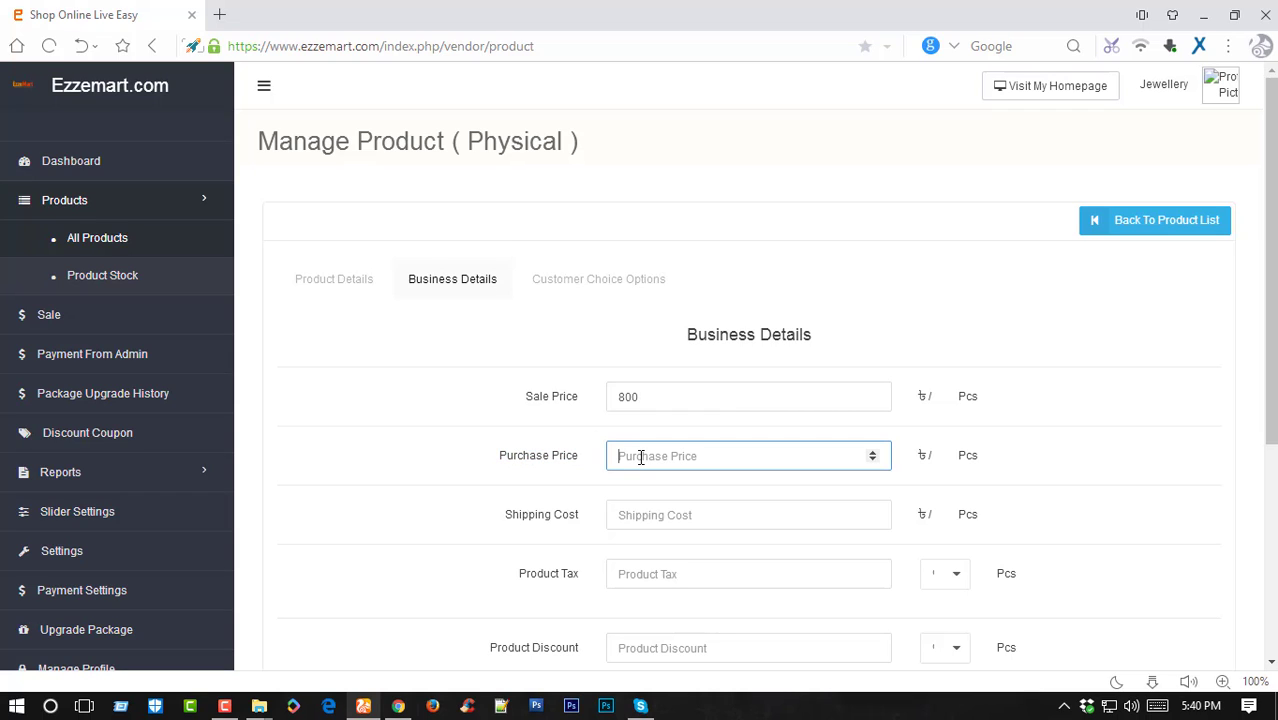
pyautogui.write('600')
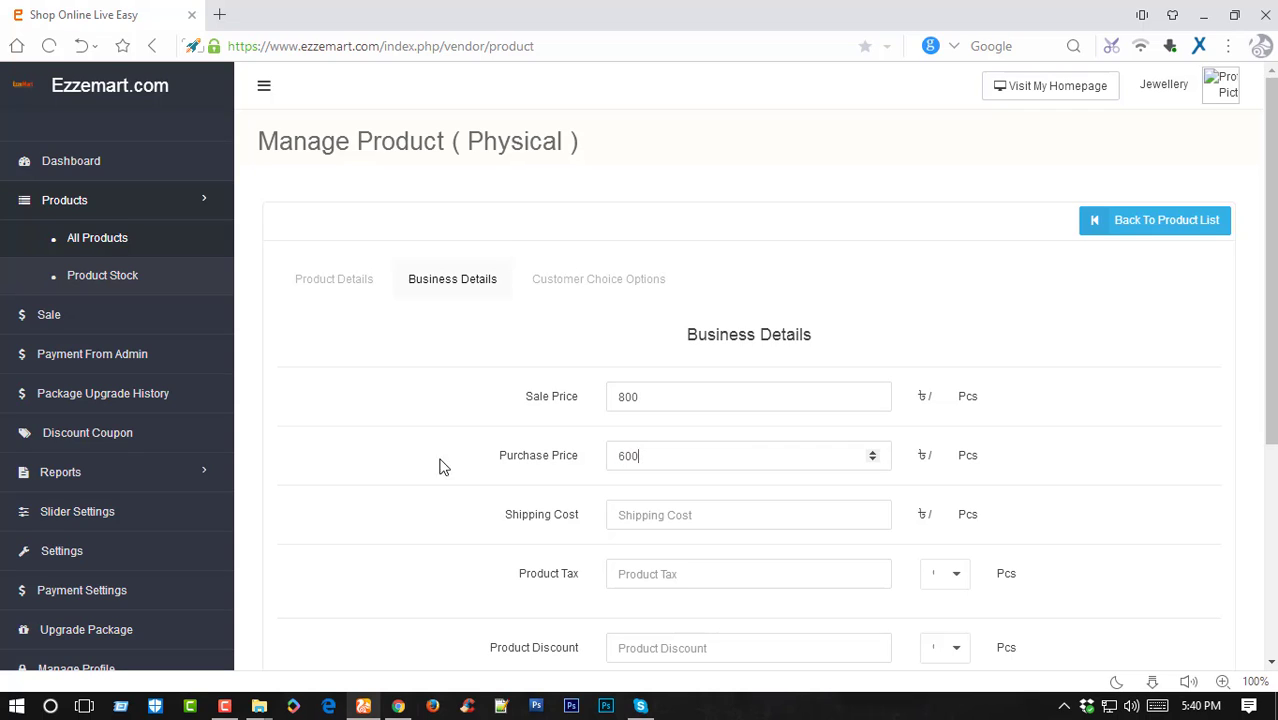
pyautogui.scroll(-1, 447, 484)
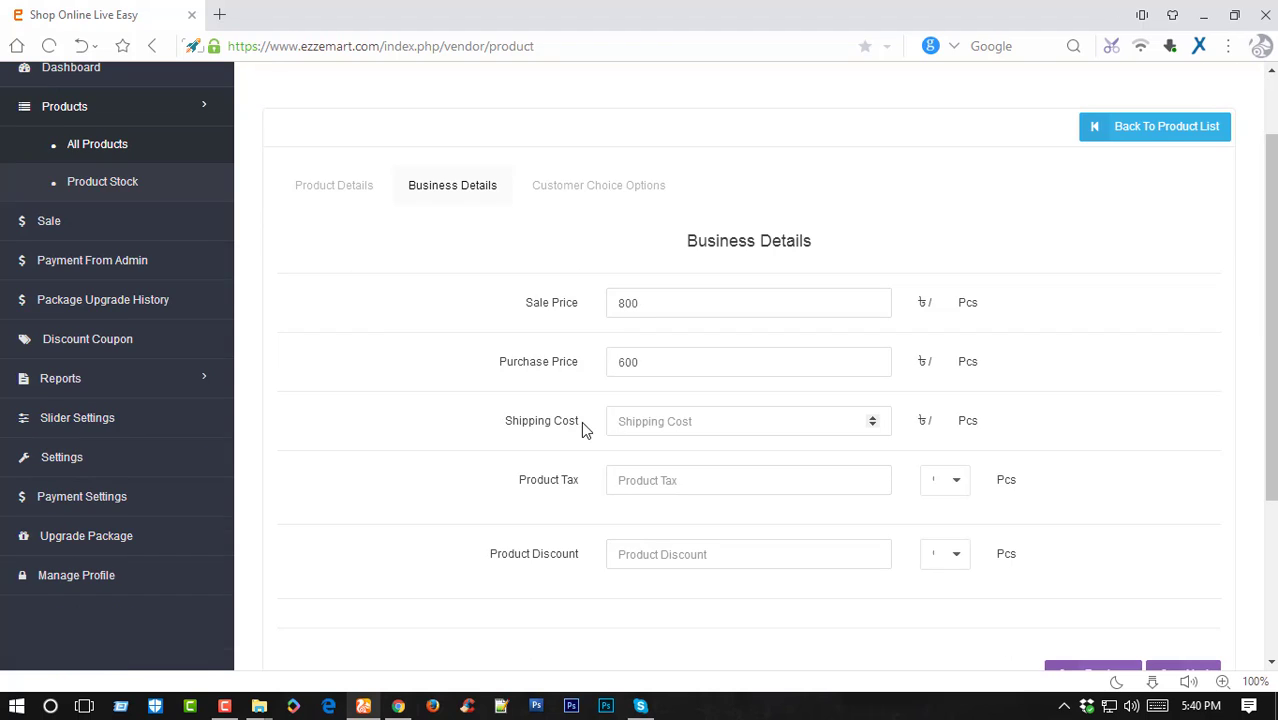
pyautogui.click(655, 421)
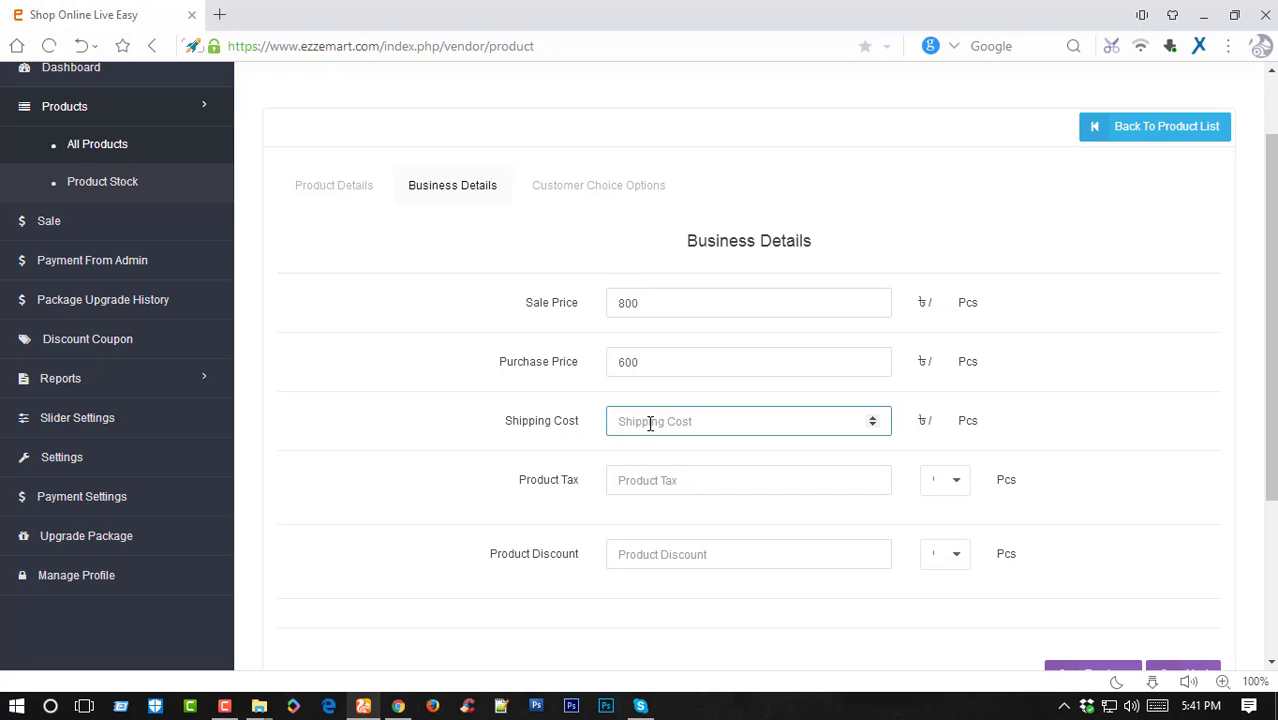
pyautogui.press('Tab')
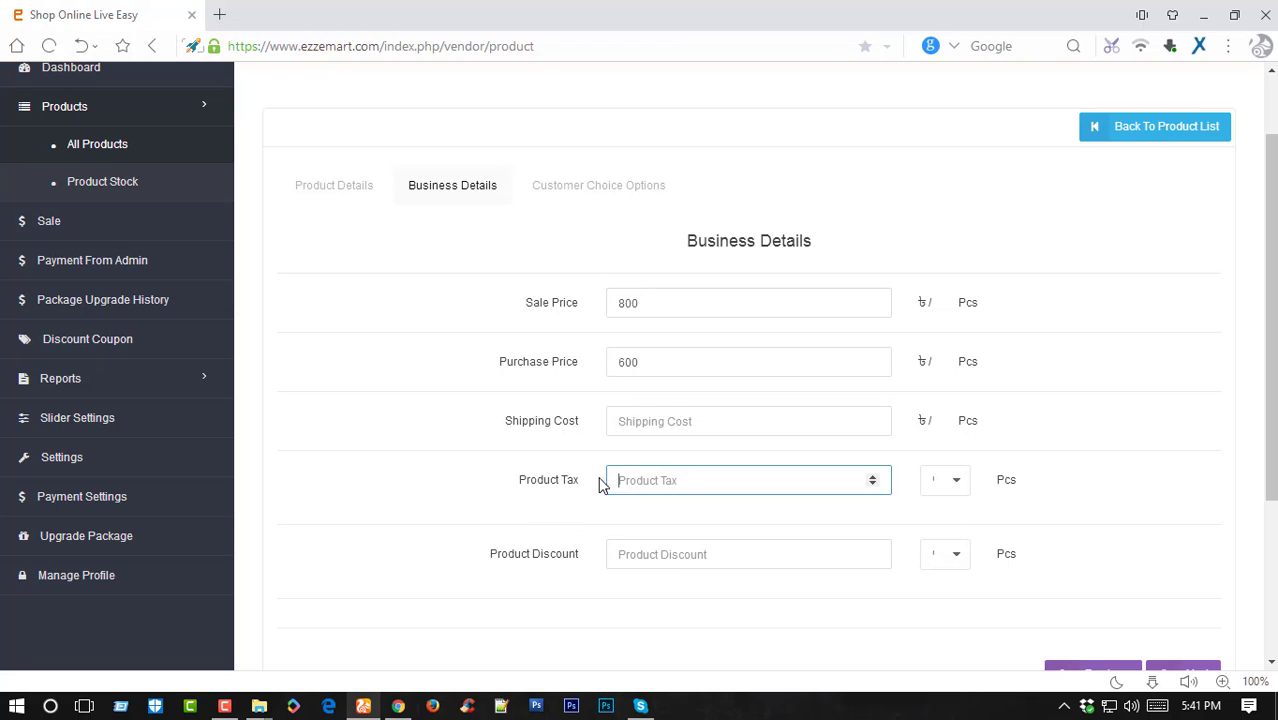
pyautogui.click(781, 520)
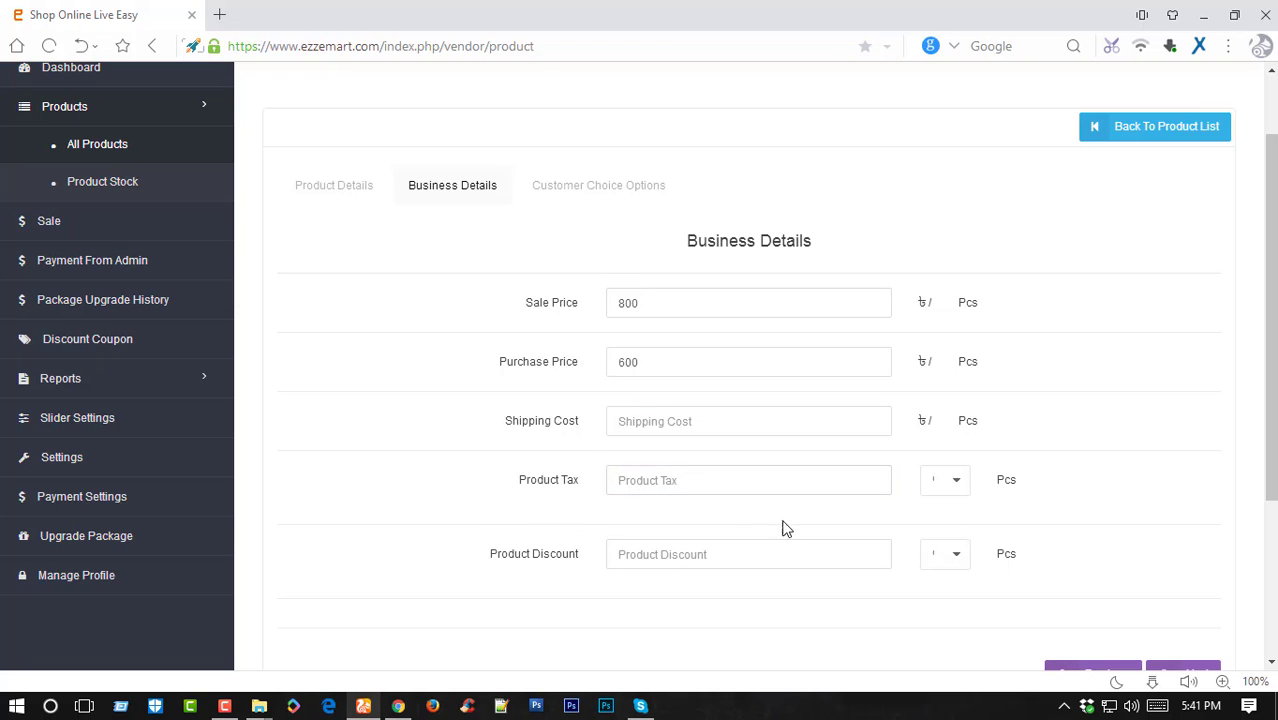
pyautogui.click(682, 481)
pyautogui.click(752, 505)
# Set the product discount to 10 with % as its unit, trying the ৳ unit along the way
pyautogui.click(738, 561)
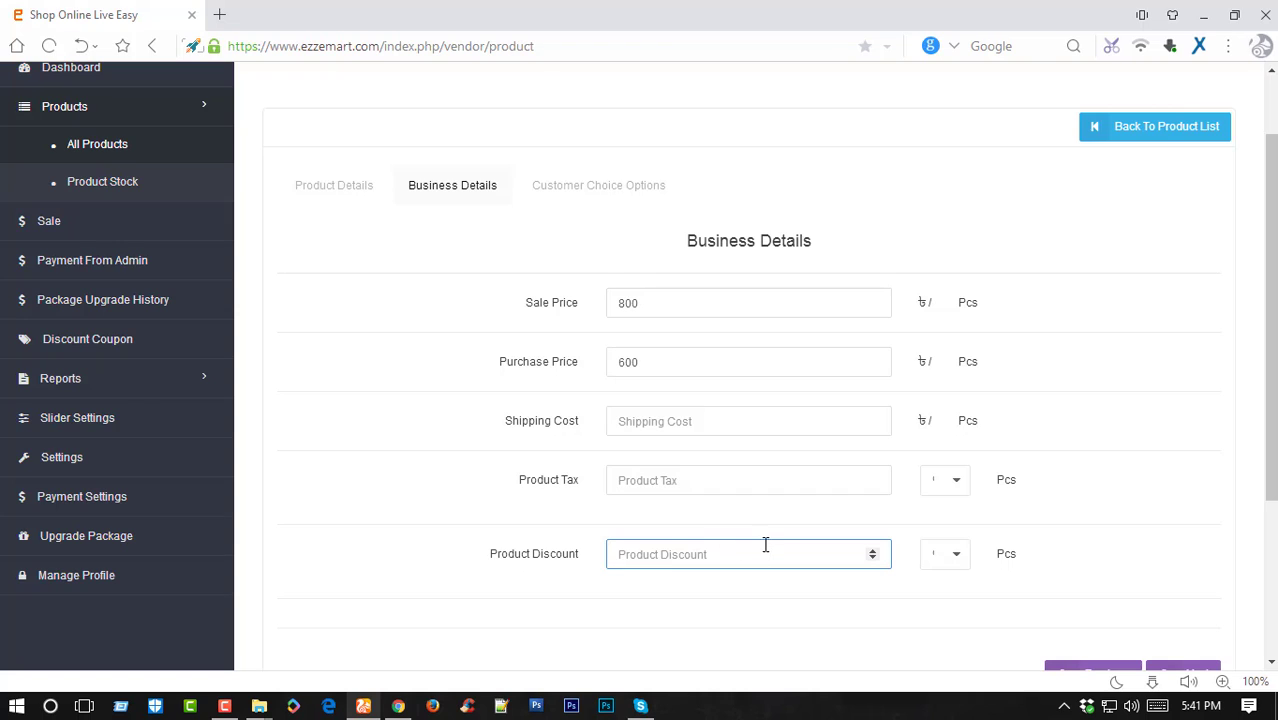
pyautogui.write('10')
pyautogui.click(957, 558)
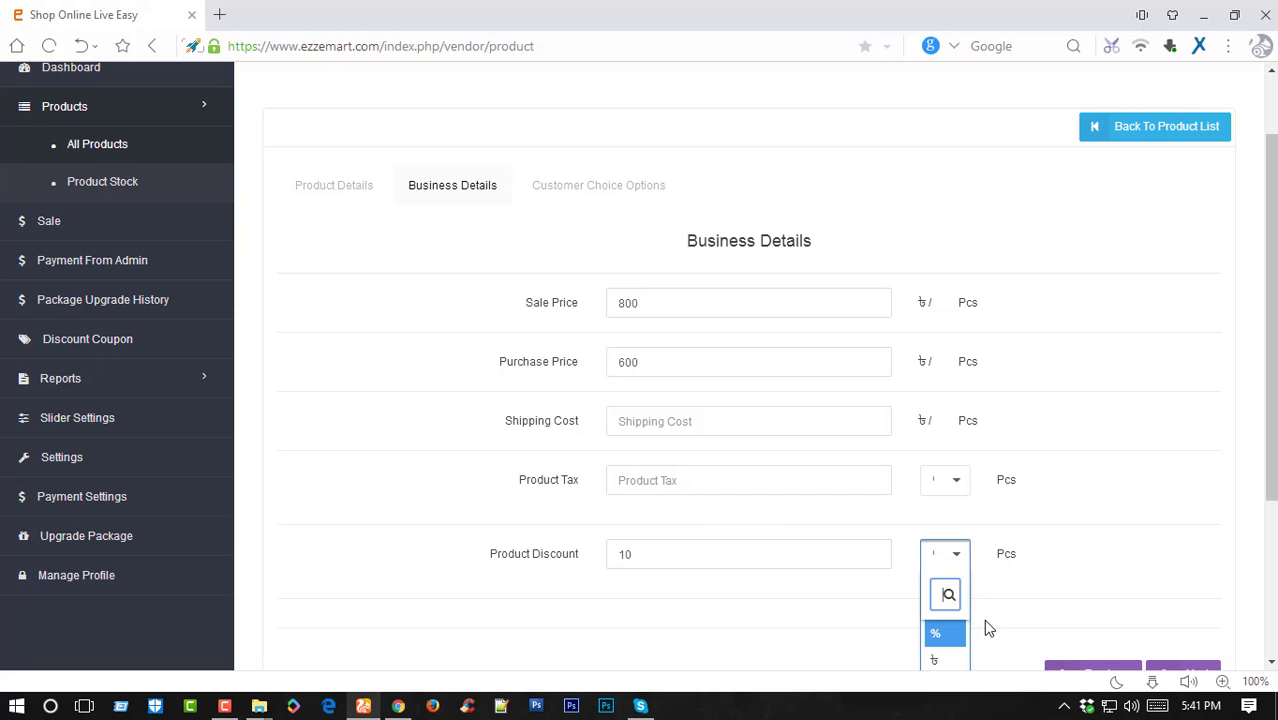
pyautogui.click(995, 615)
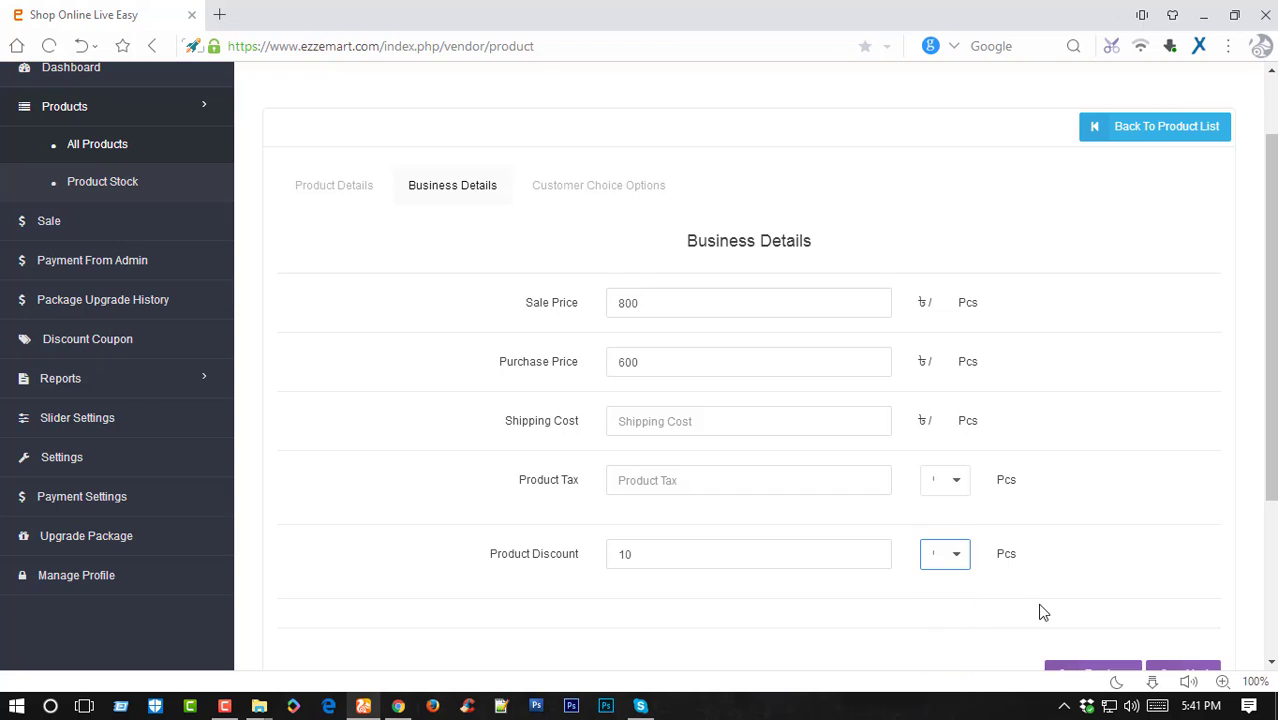
pyautogui.click(958, 560)
pyautogui.click(935, 663)
pyautogui.click(700, 559)
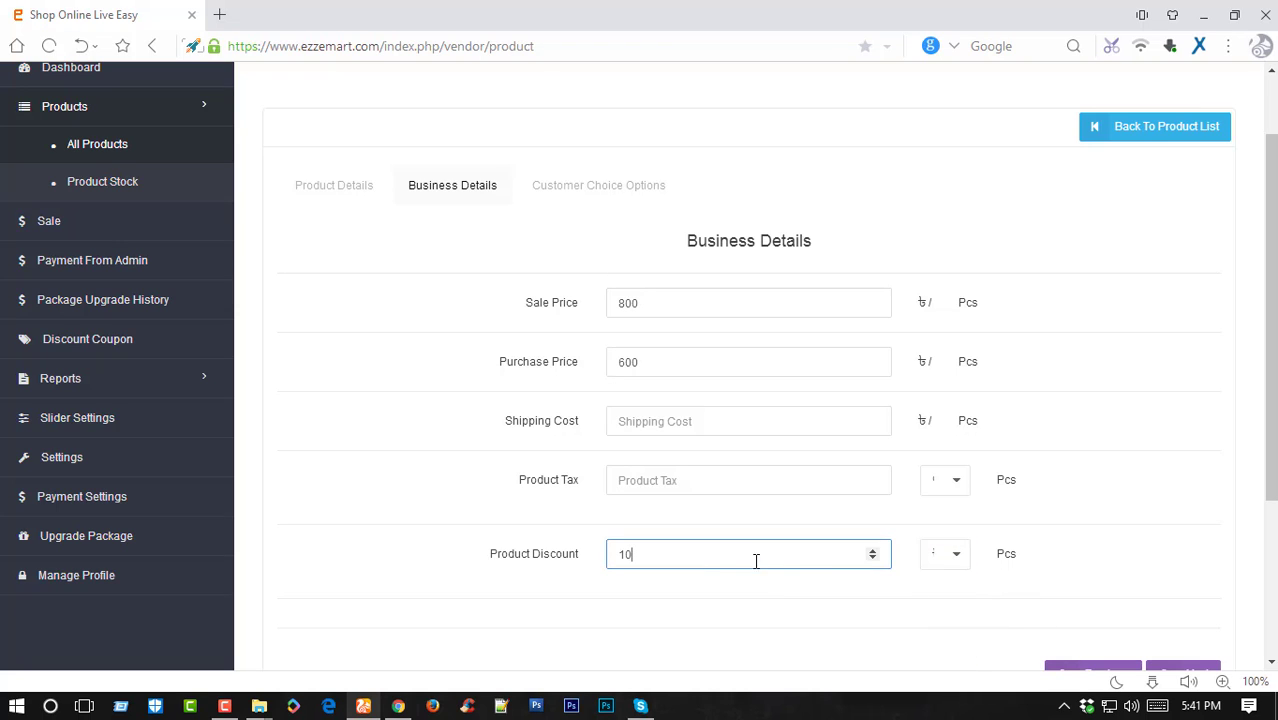
pyautogui.click(958, 560)
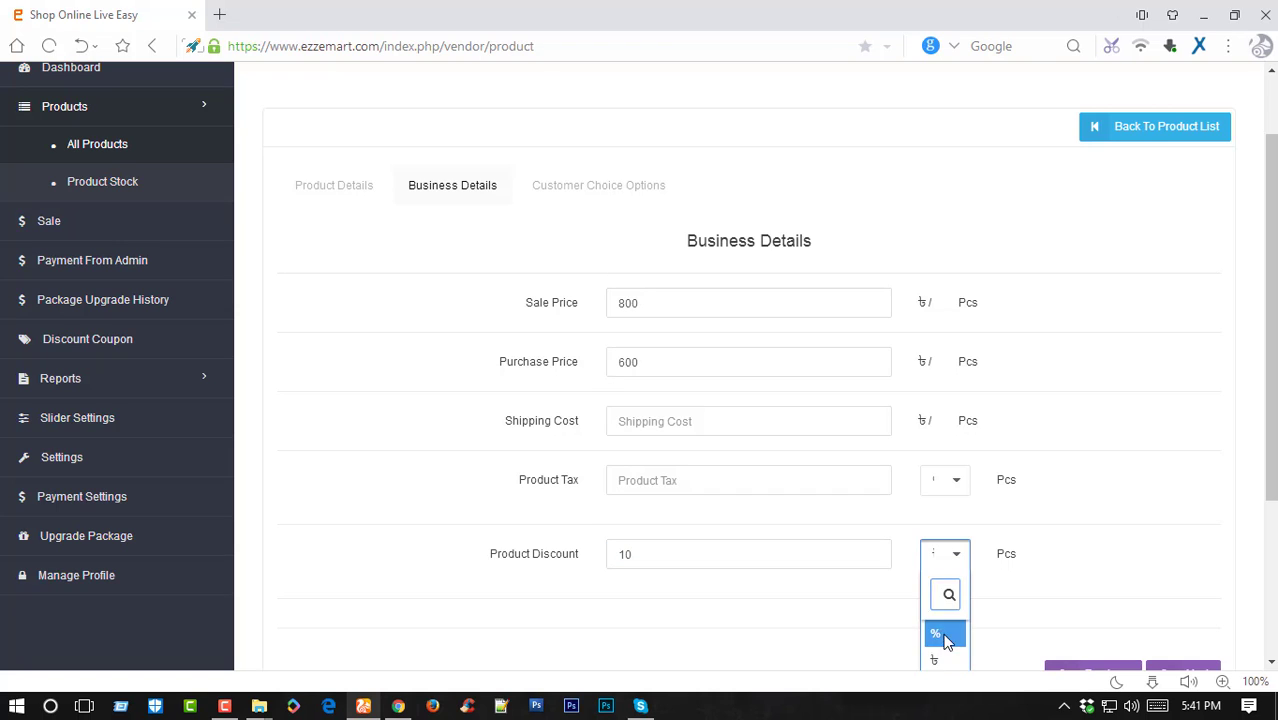
pyautogui.click(938, 634)
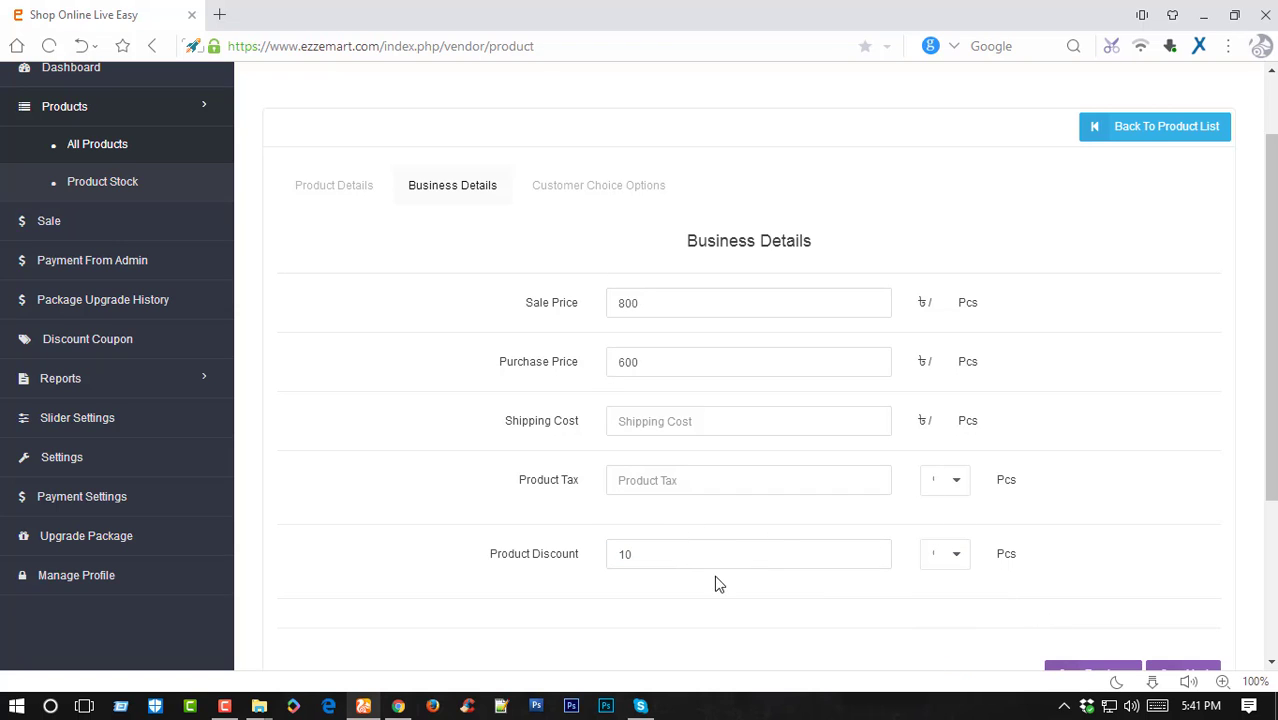
# Continue from the business details to the product's customer choice options
pyautogui.scroll(-2, 750, 434)
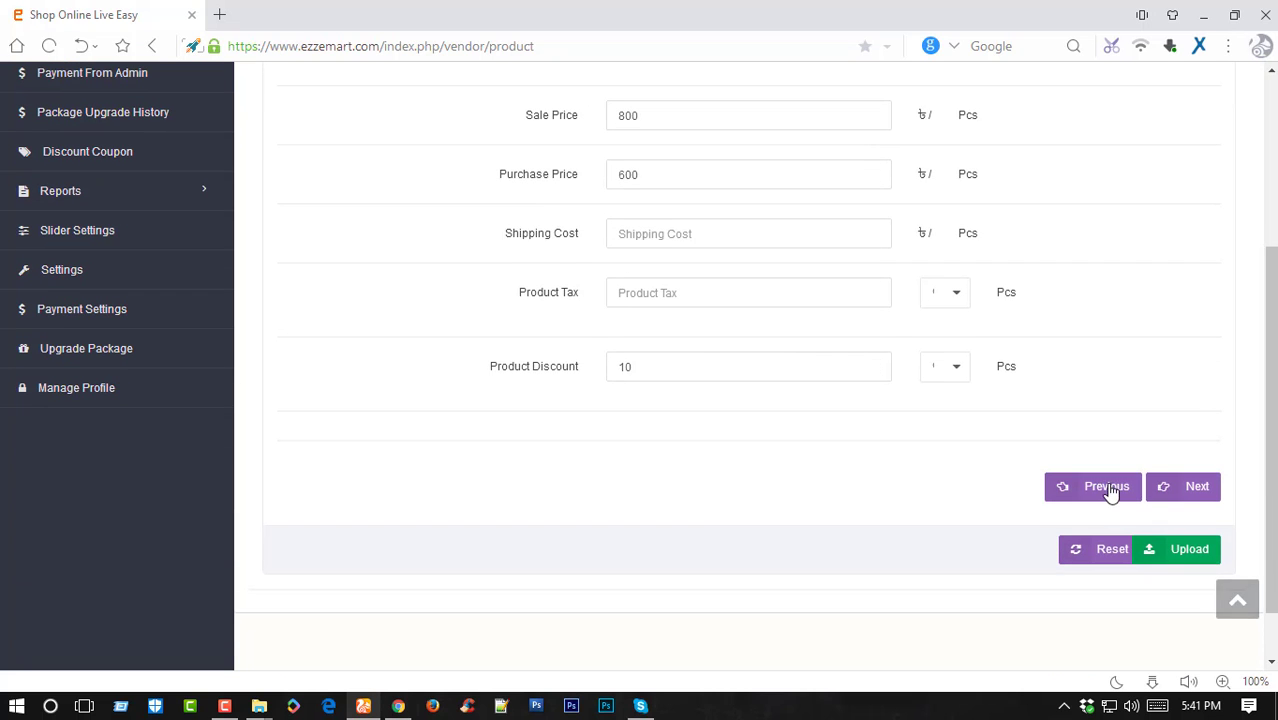
pyautogui.click(1197, 487)
pyautogui.scroll(2, 787, 392)
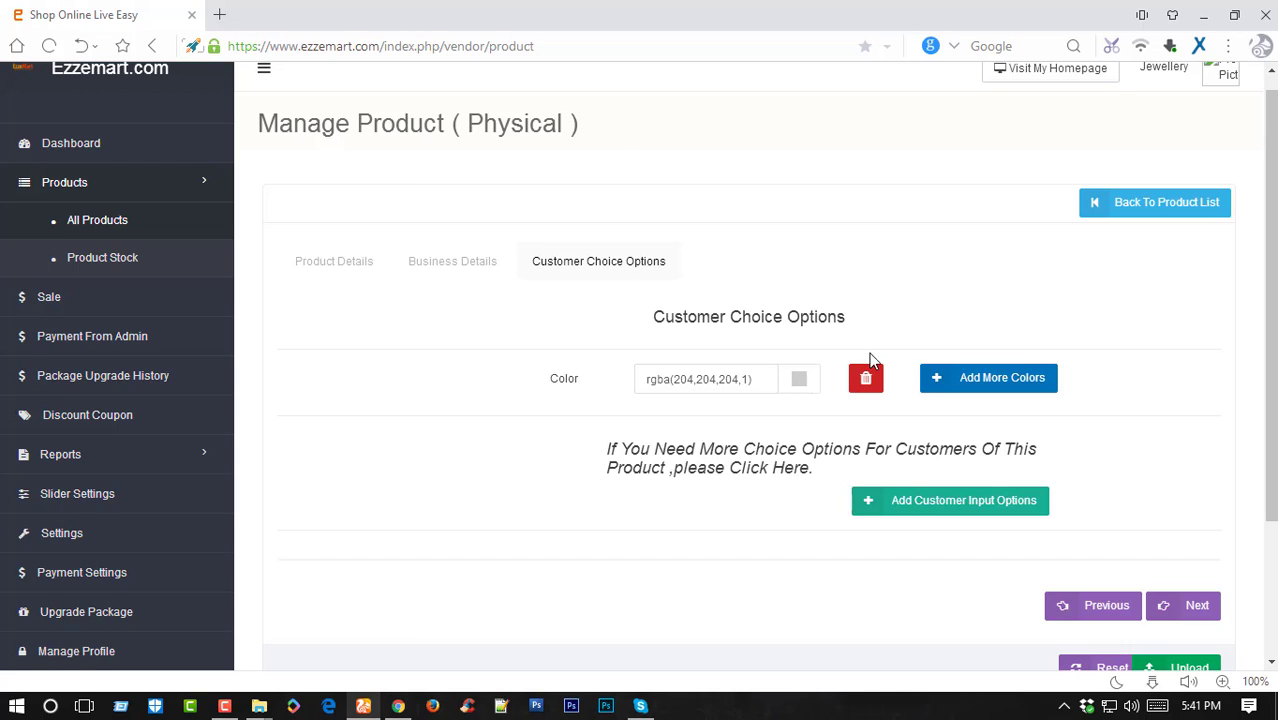
# Set the first product color choice to red, rgba(240,16,16,1)
pyautogui.click(802, 384)
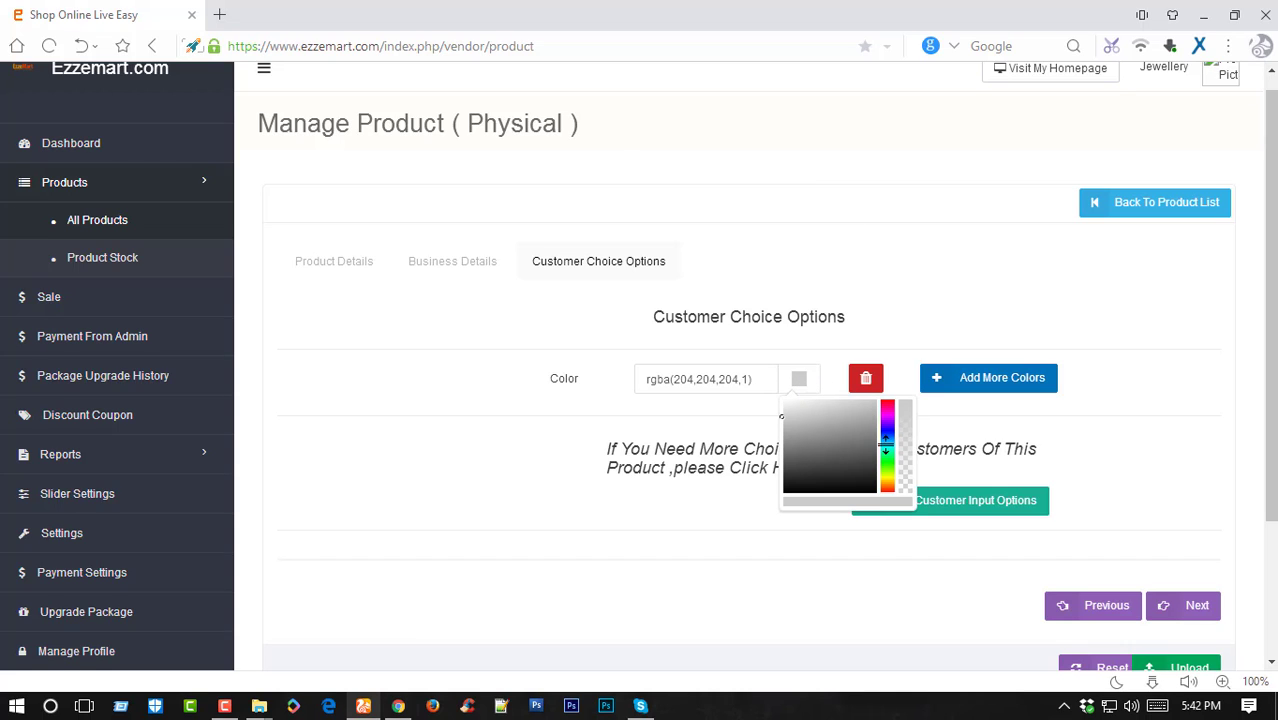
pyautogui.moveTo(886, 430)
pyautogui.mouseDown()
pyautogui.moveTo(886, 412)
pyautogui.moveTo(885, 458)
pyautogui.moveTo(893, 407)
pyautogui.mouseUp()
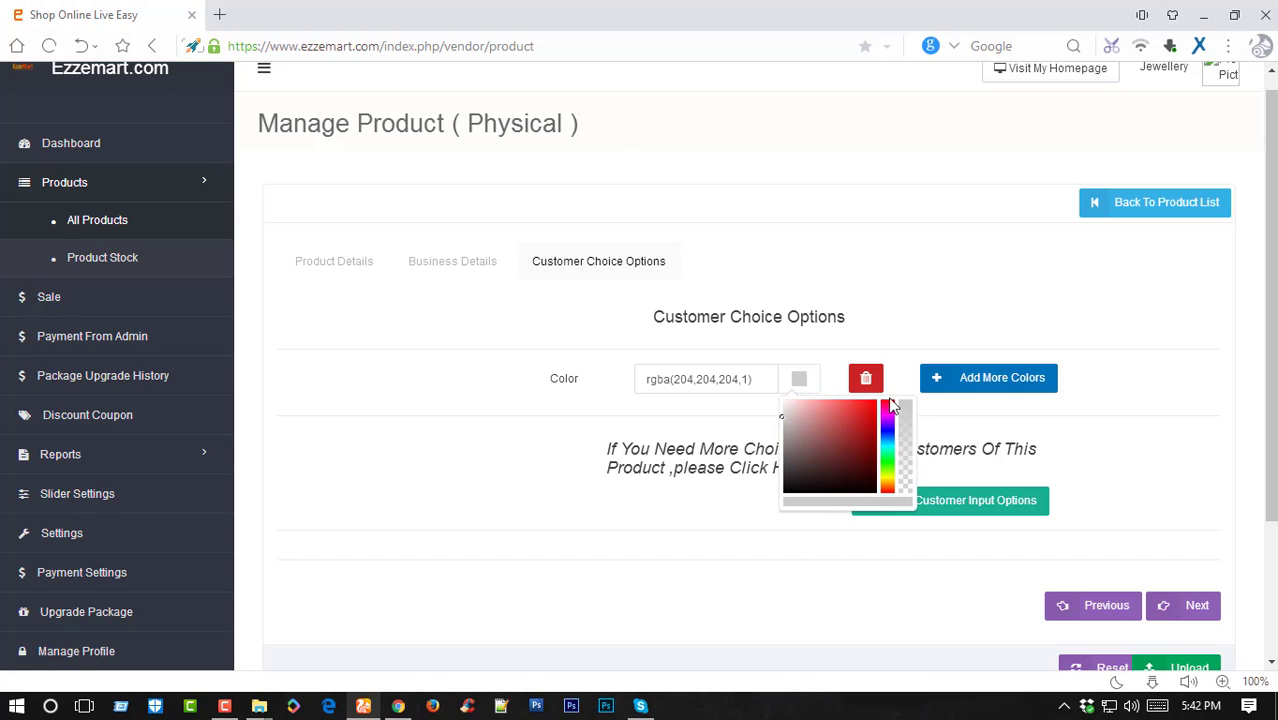
pyautogui.click(870, 404)
pyautogui.click(895, 325)
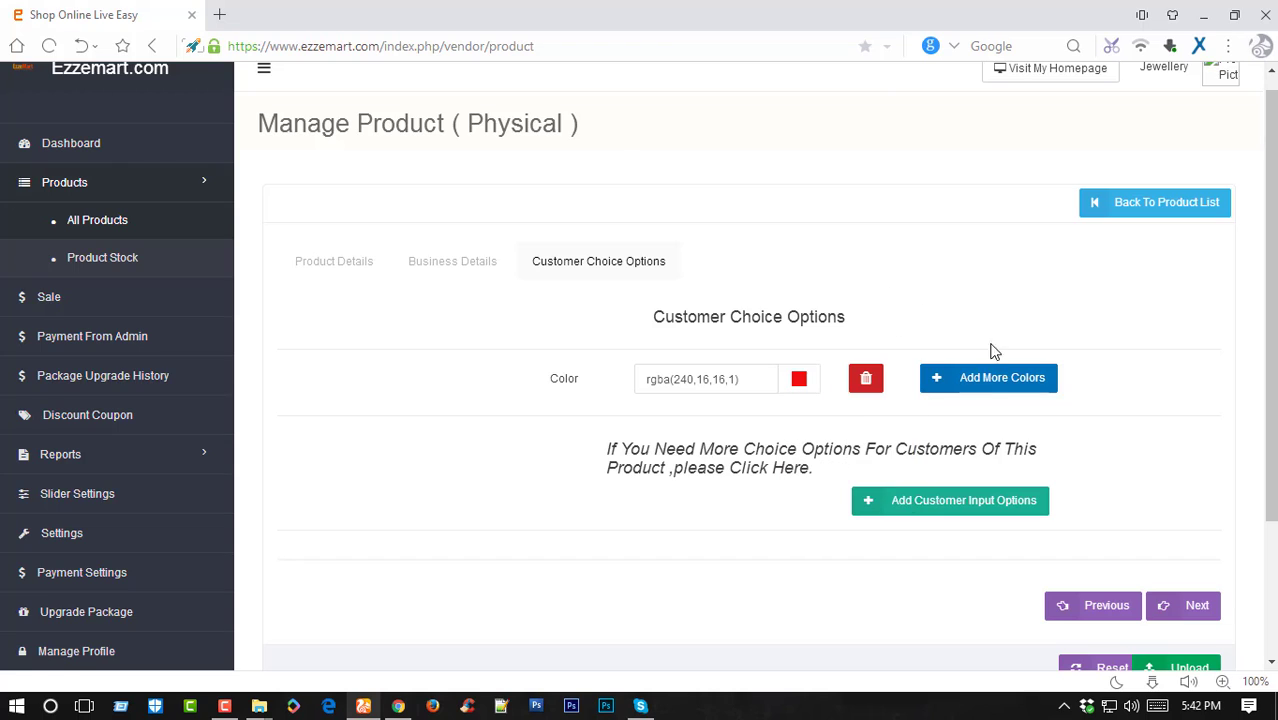
# Add a second product color choice and set it to blue, rgba(20,0,252,1)
pyautogui.click(982, 384)
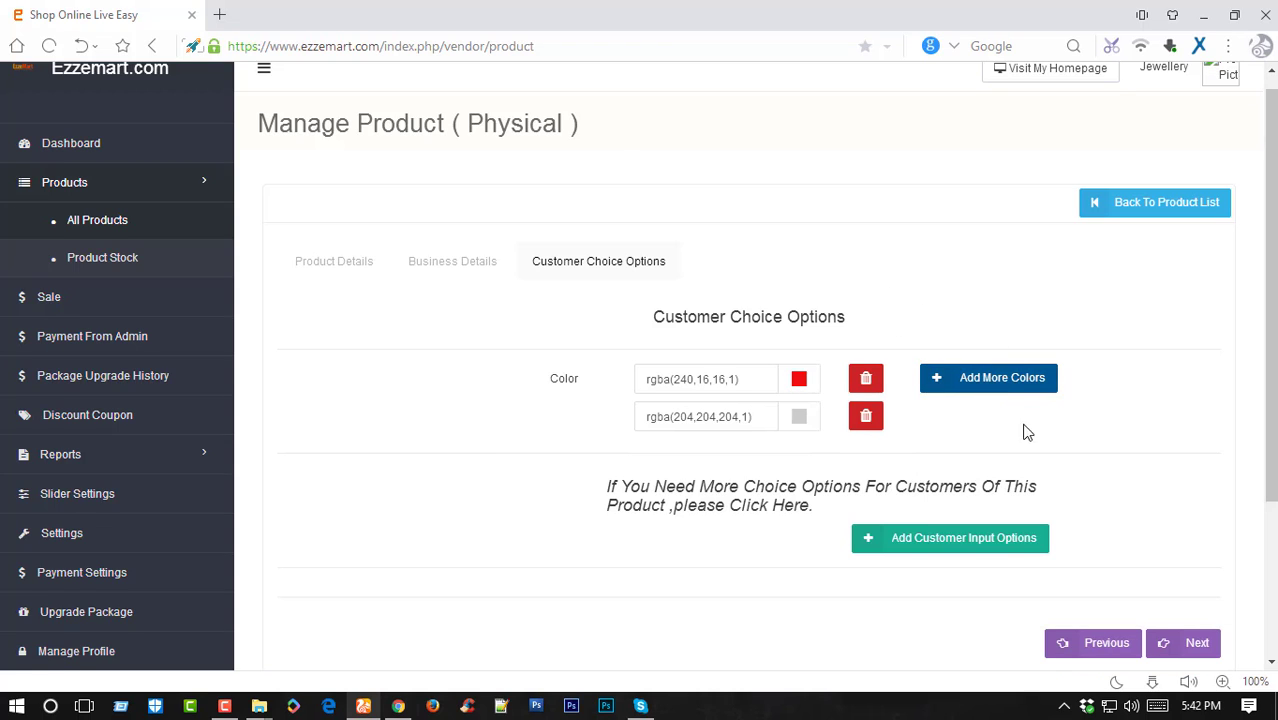
pyautogui.click(799, 423)
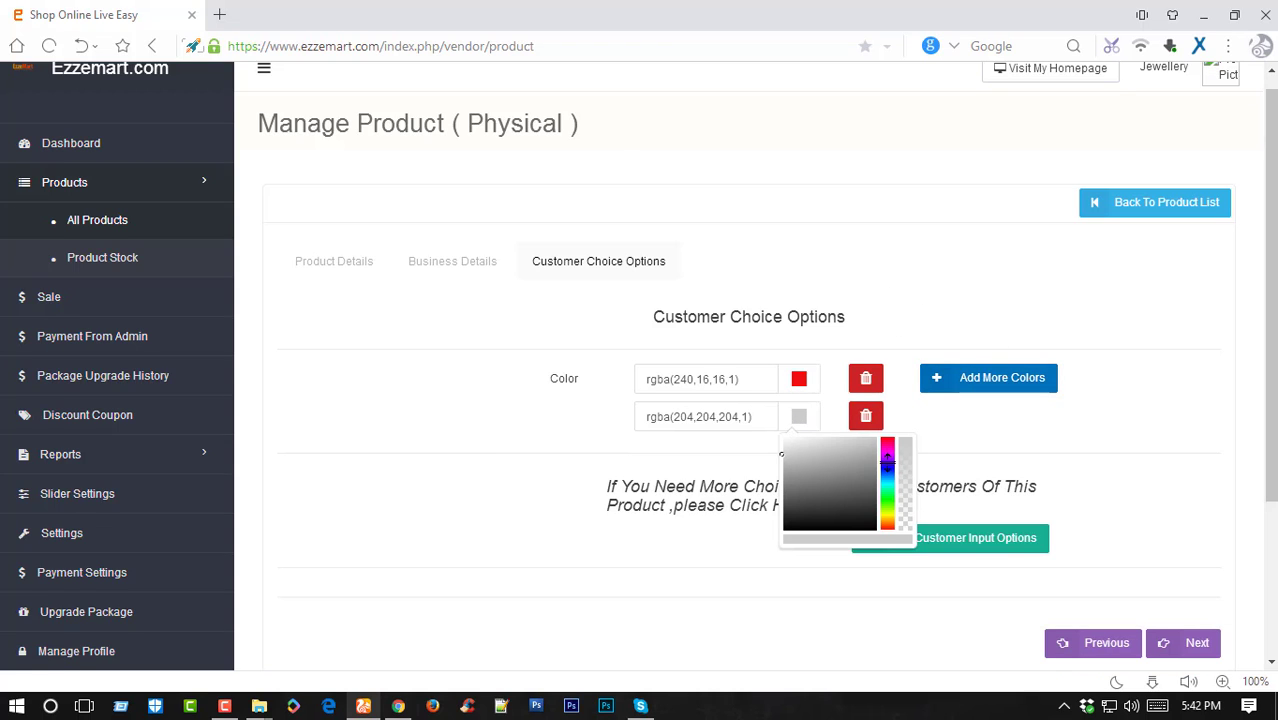
pyautogui.moveTo(886, 458); pyautogui.dragTo(884, 466)
pyautogui.click(870, 450)
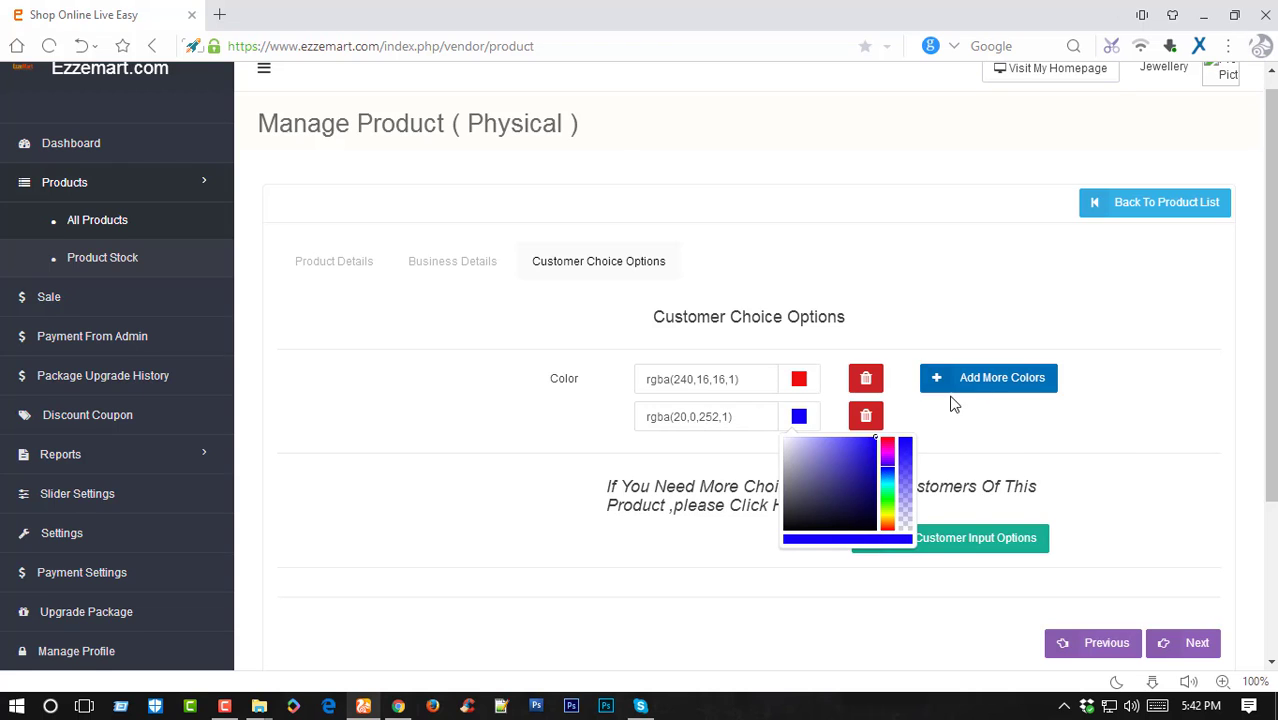
pyautogui.click(923, 332)
# Add a third product color choice and set it to green, rgba(3,145,0,1)
pyautogui.click(997, 381)
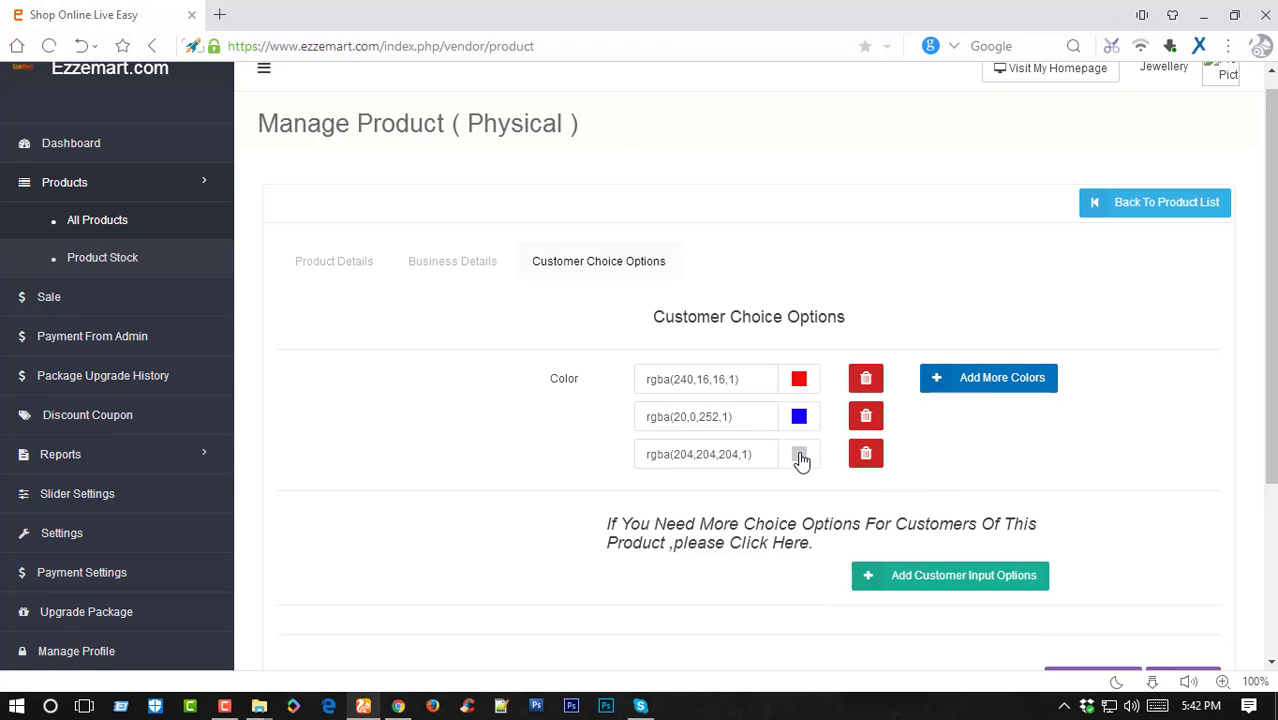
pyautogui.click(799, 455)
pyautogui.moveTo(886, 521); pyautogui.dragTo(888, 541)
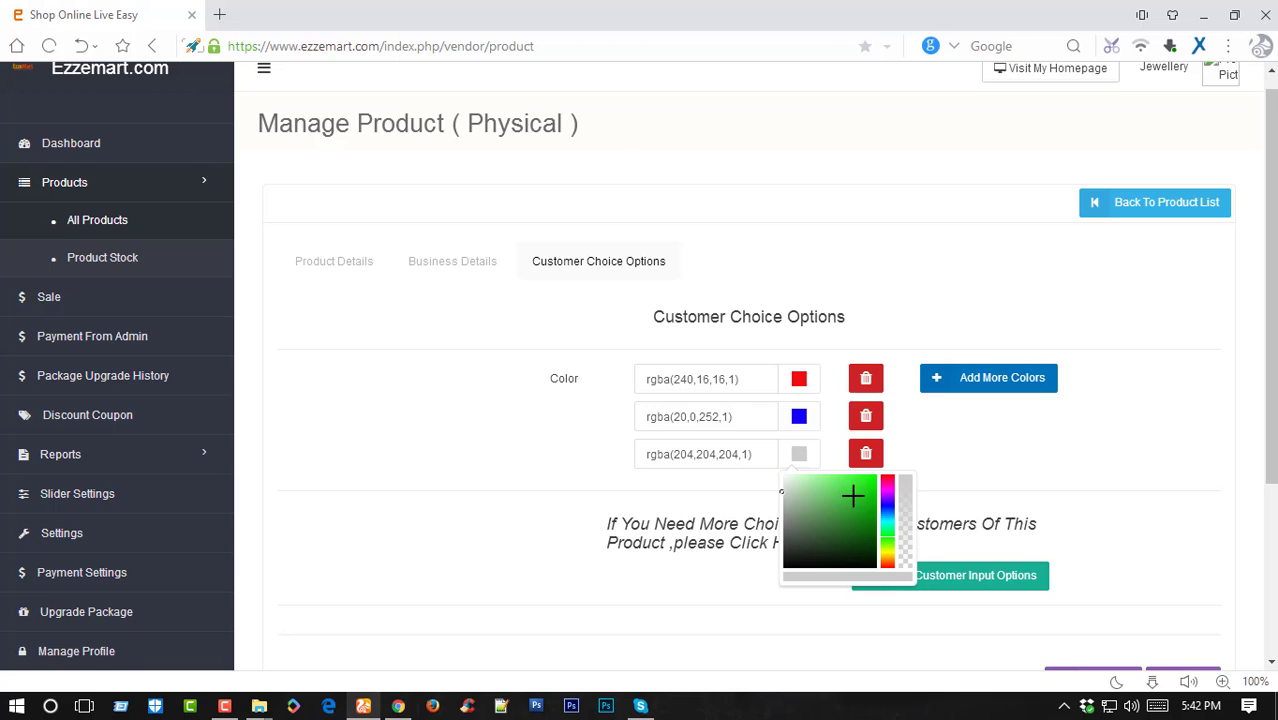
pyautogui.moveTo(853, 496); pyautogui.dragTo(883, 515)
pyautogui.click(1006, 434)
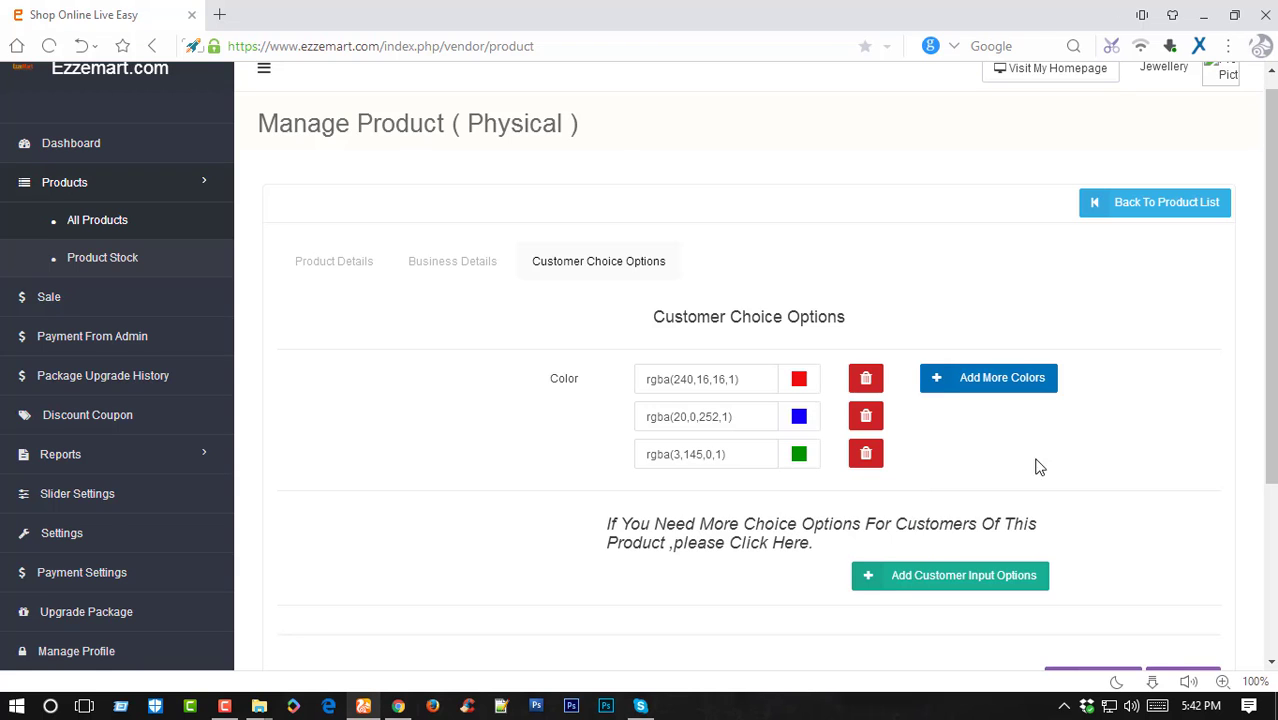
# Remove the red, blue and green color choices so the product has no preset colors
pyautogui.scroll(-2, 873, 427)
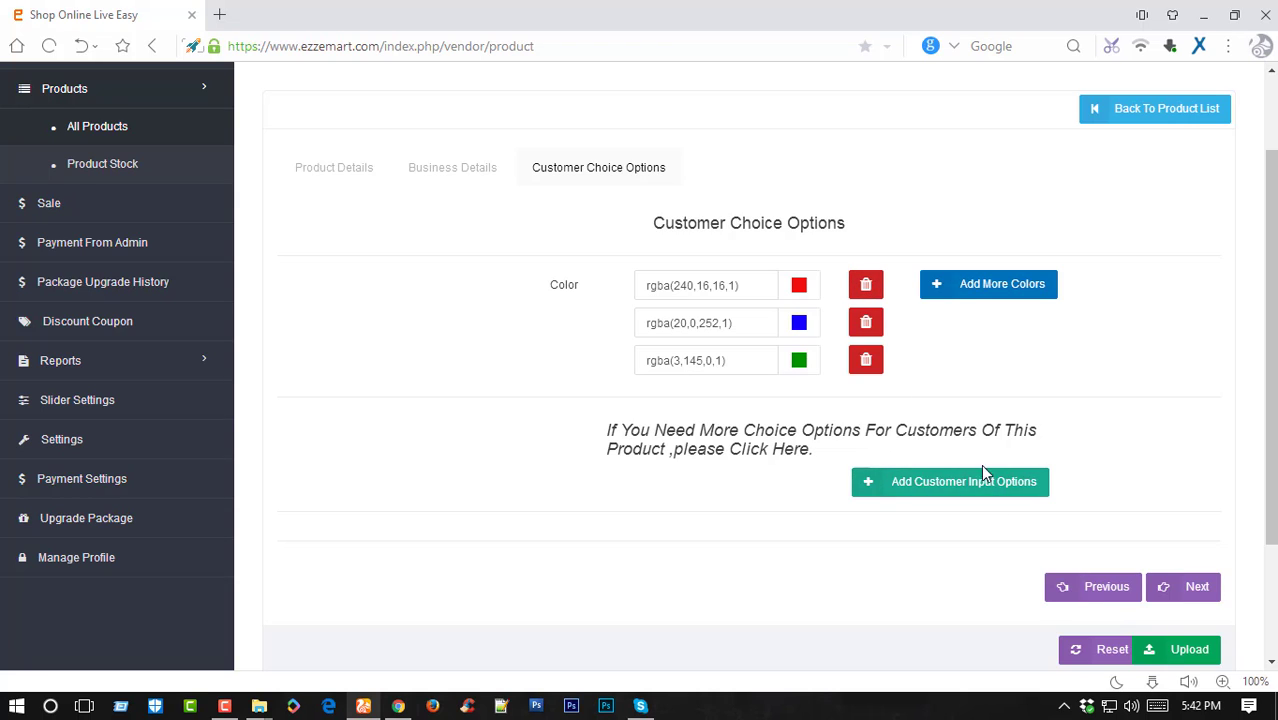
pyautogui.click(866, 286)
pyautogui.click(866, 286)
pyautogui.click(866, 286)
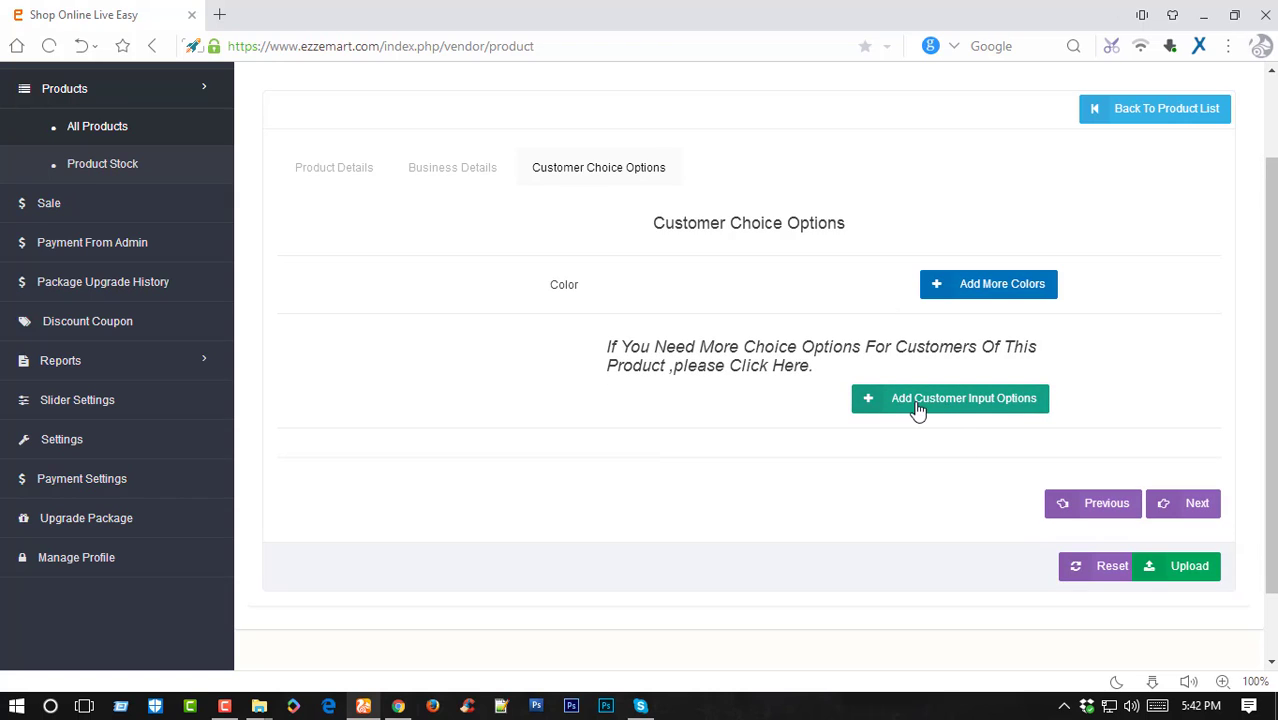
# Add a customer input option titled "Color" and make it a Dropdown Multi Select
pyautogui.click(987, 410)
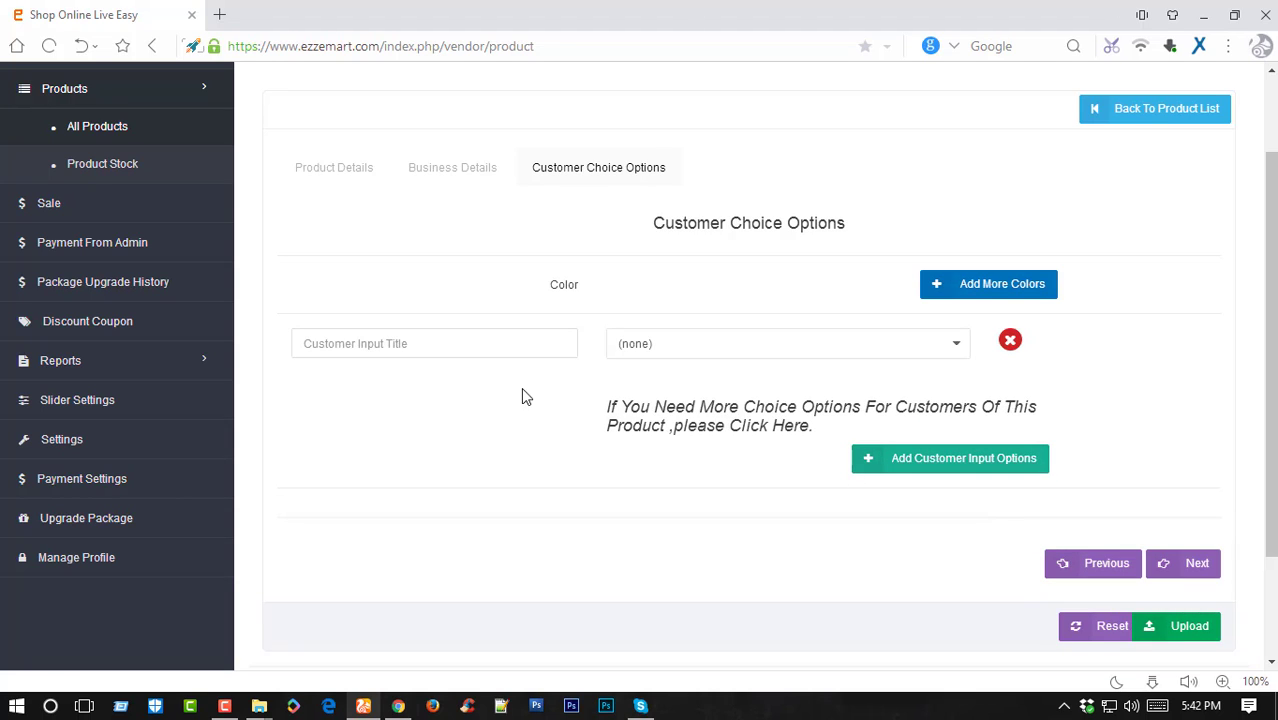
pyautogui.click(410, 341)
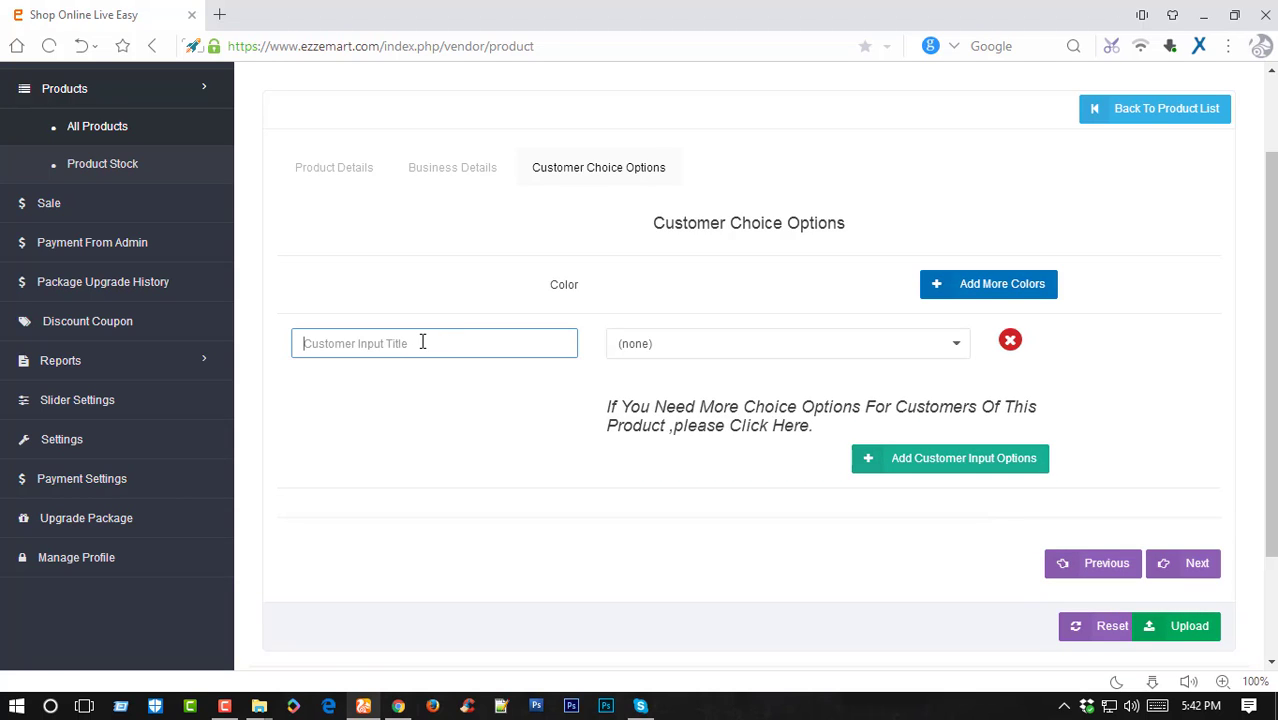
pyautogui.write('Color')
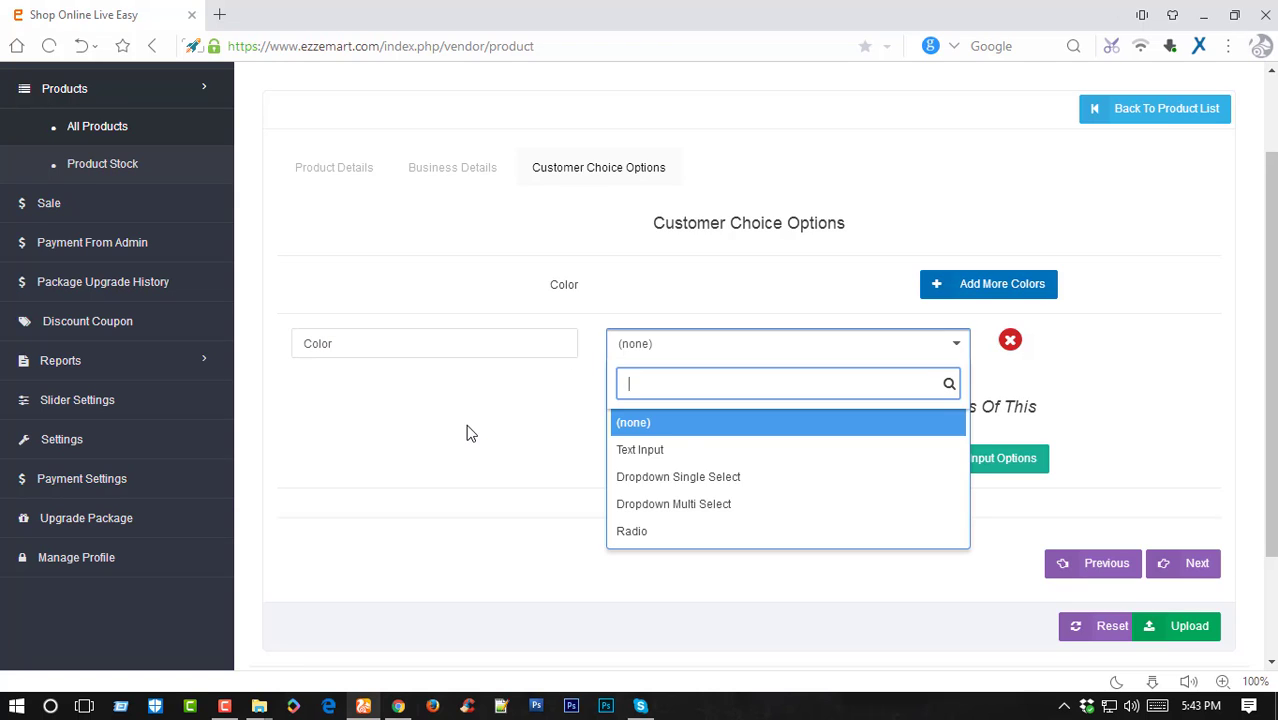
pyautogui.click(470, 428)
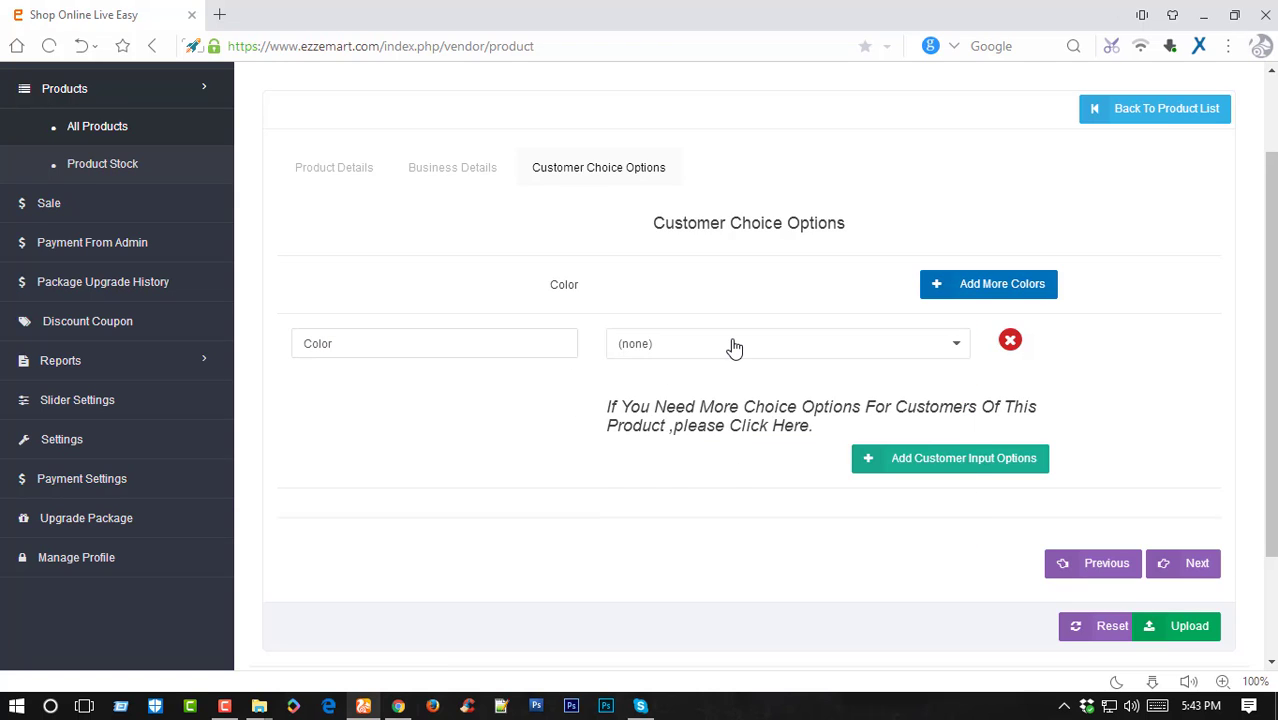
pyautogui.click(735, 346)
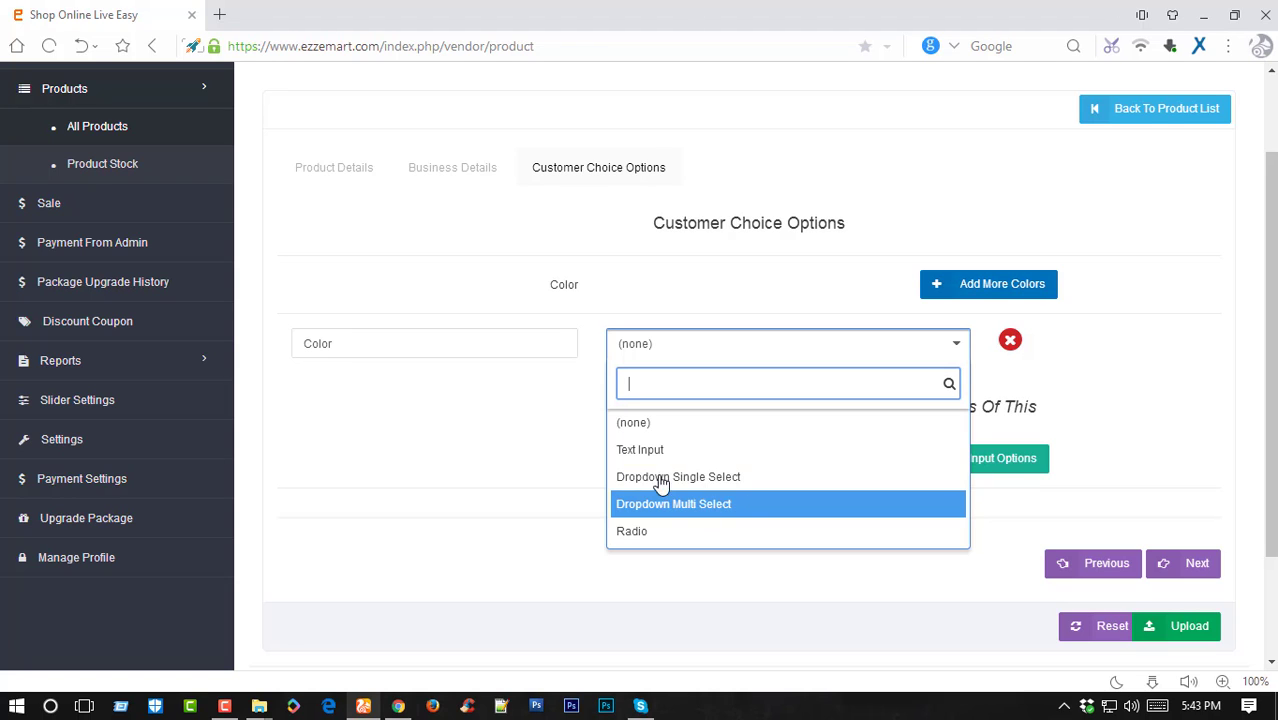
pyautogui.click(716, 513)
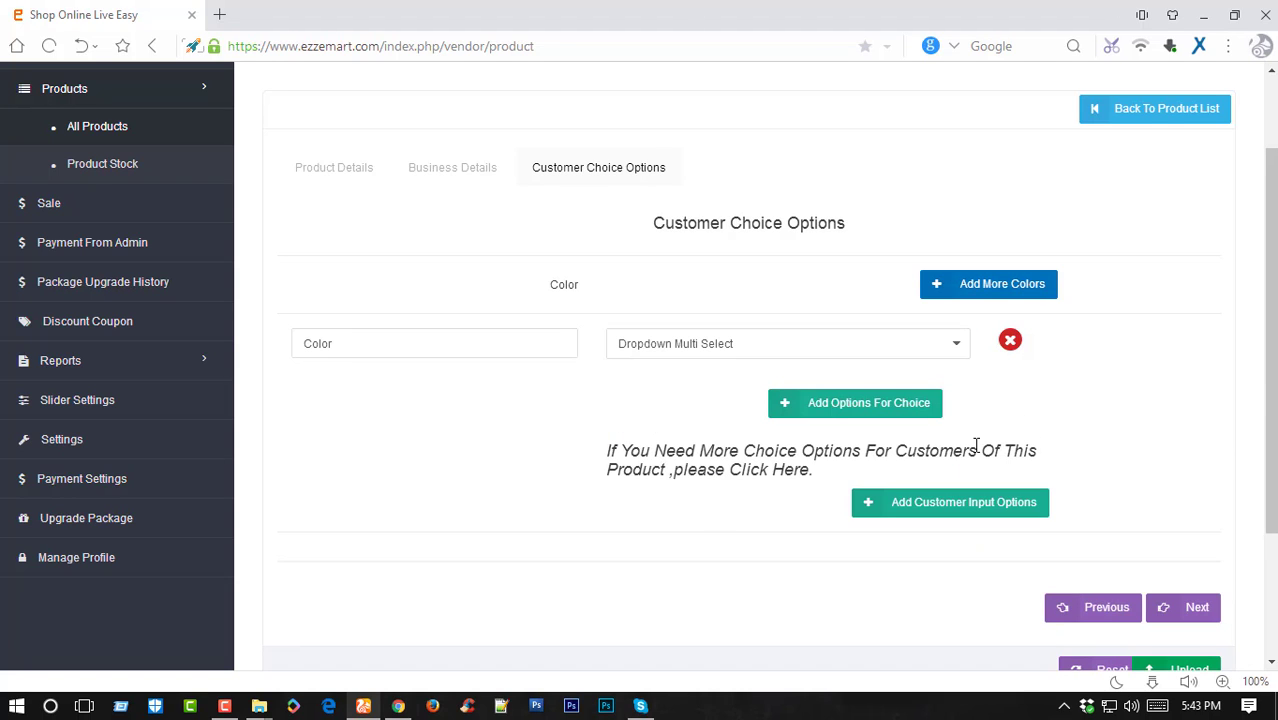
# Add the options Red, Green and Blue to the Color customer choice
pyautogui.click(905, 408)
pyautogui.click(724, 389)
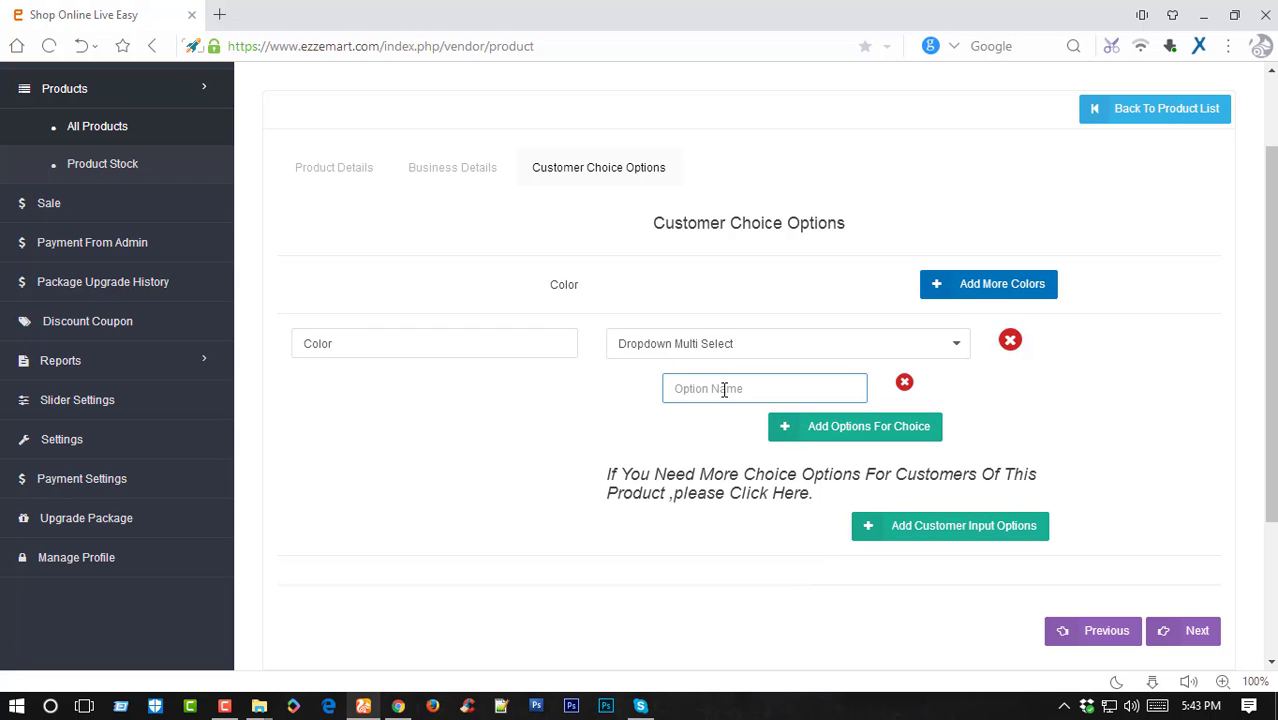
pyautogui.write('Red')
pyautogui.click(850, 430)
pyautogui.click(707, 418)
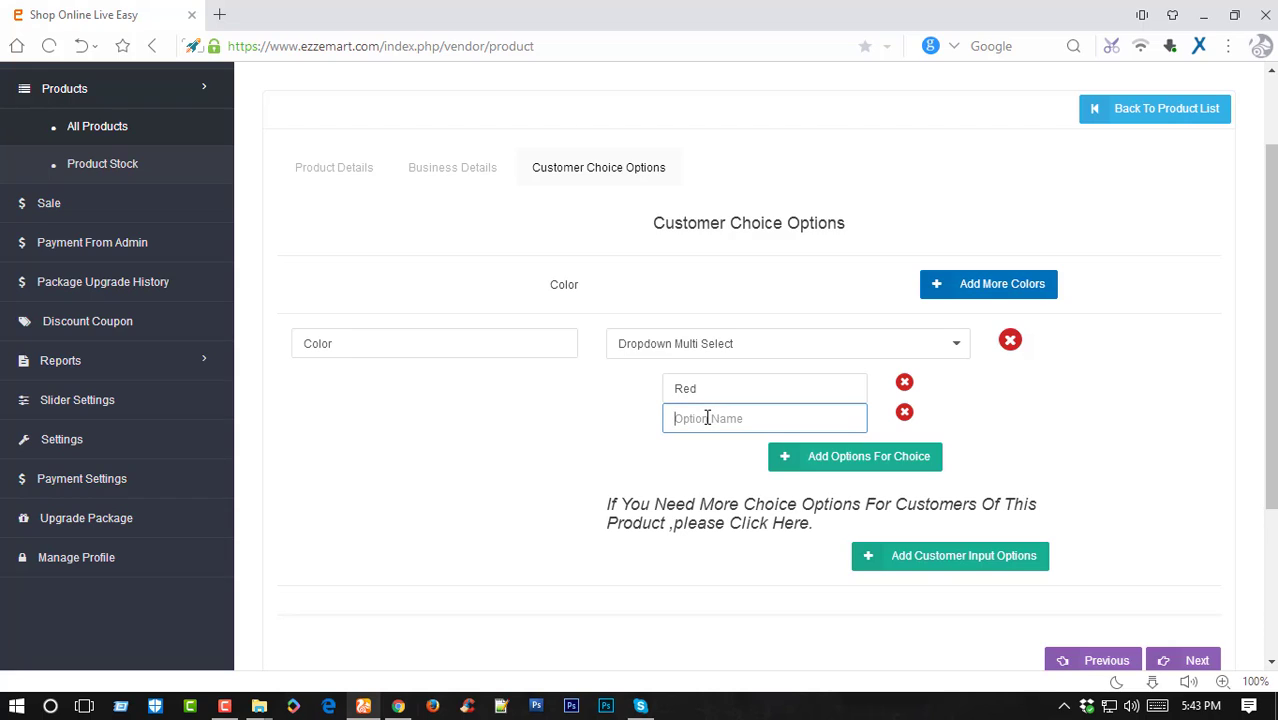
pyautogui.write('Green')
pyautogui.click(516, 470)
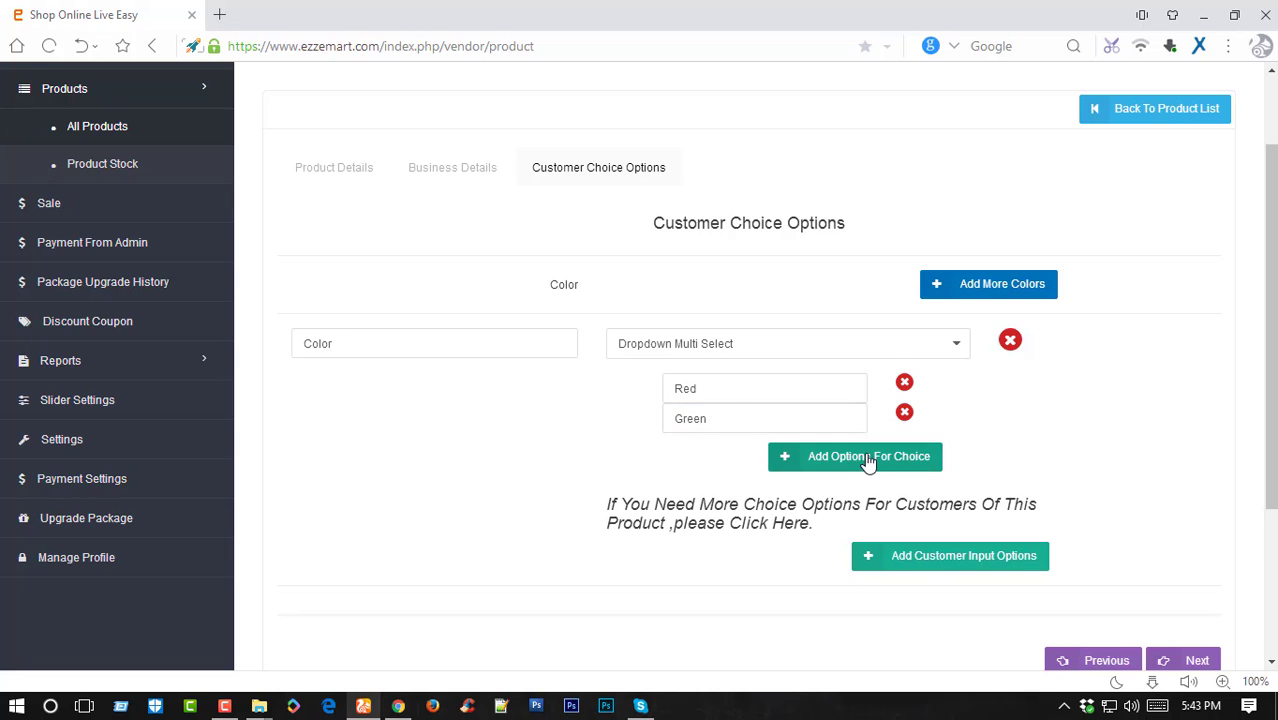
pyautogui.click(825, 458)
pyautogui.click(709, 447)
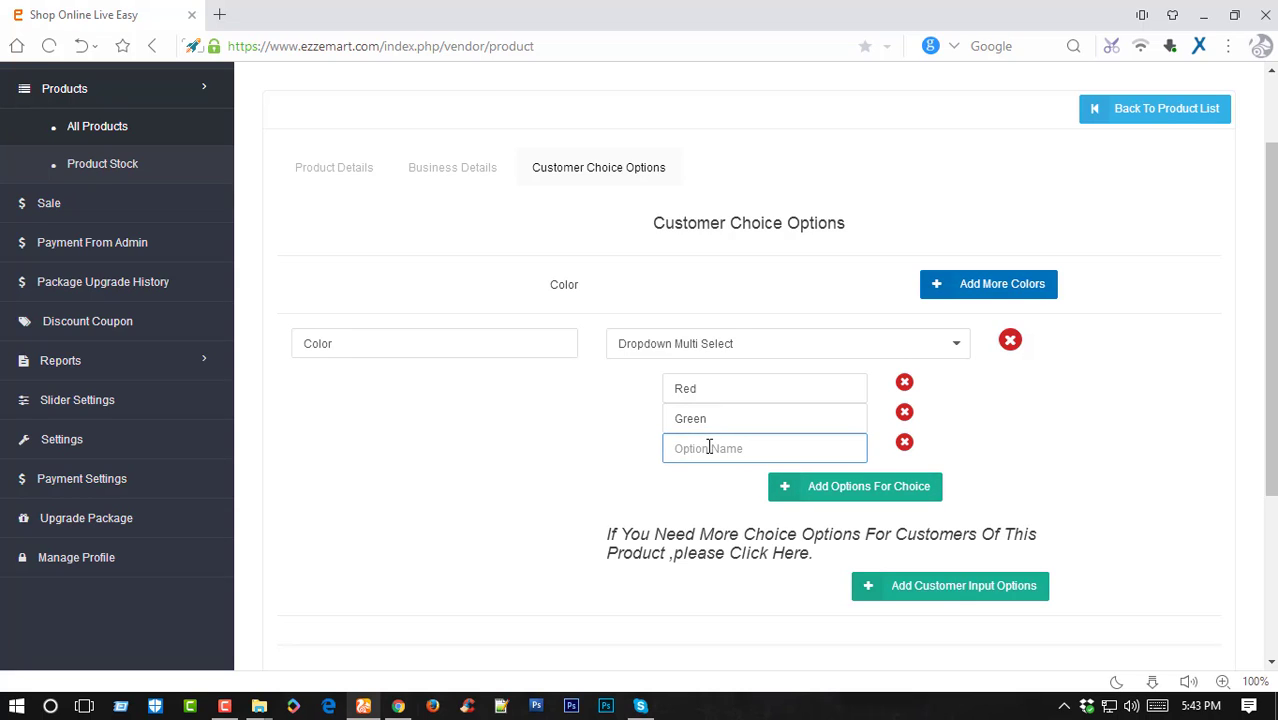
pyautogui.write('Blue')
pyautogui.click(588, 440)
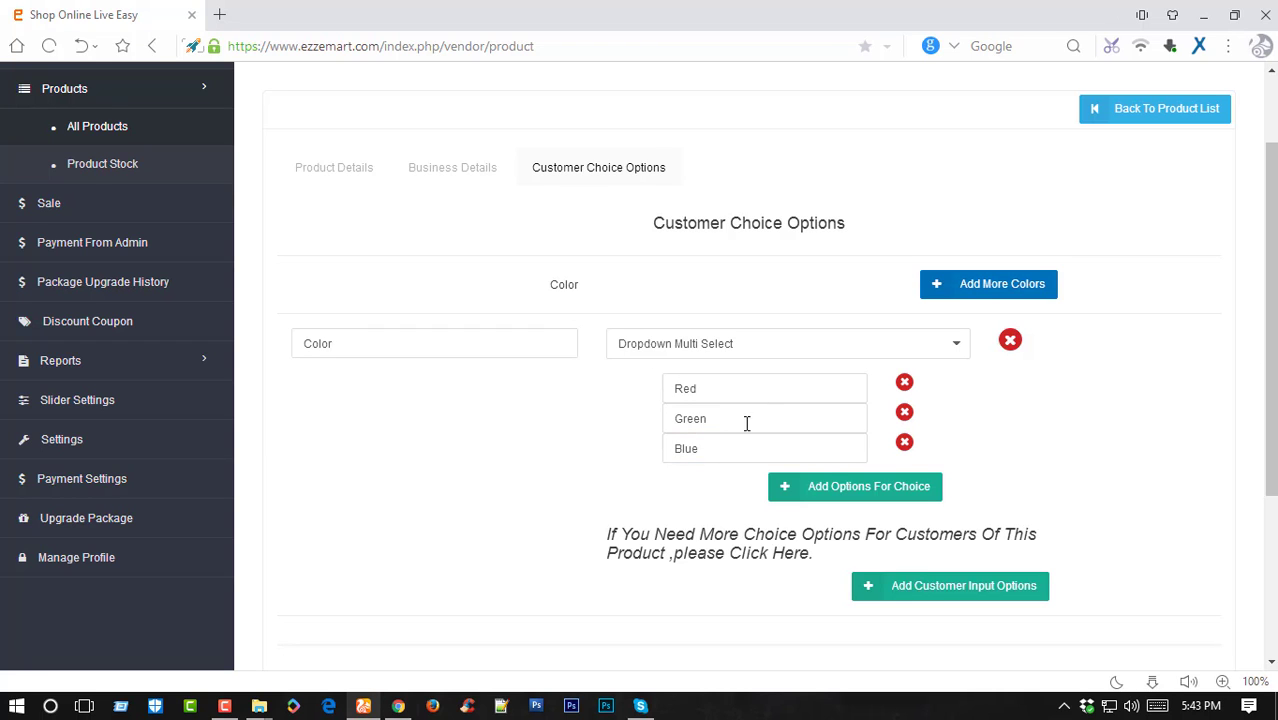
# Upload the completed Year Ring product to the store
pyautogui.scroll(-1, 638, 369)
pyautogui.scroll(-1, 614, 314)
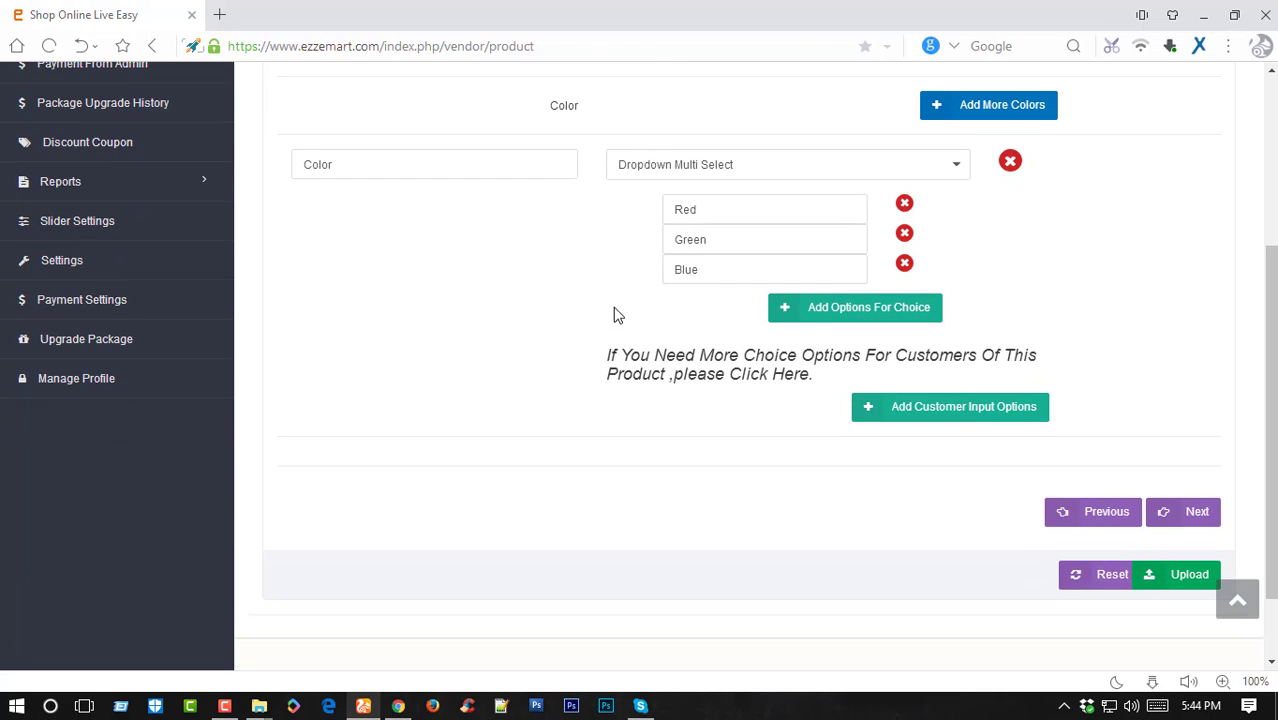
pyautogui.scroll(-1, 1195, 470)
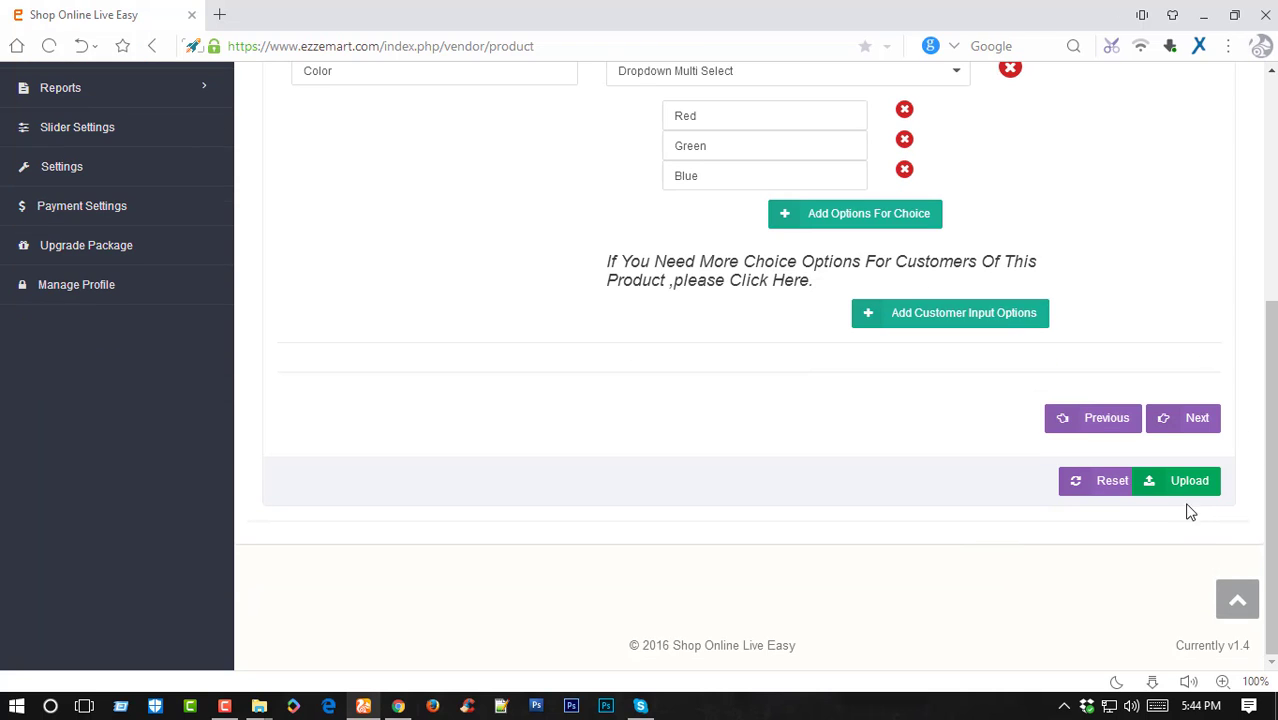
pyautogui.click(1179, 488)
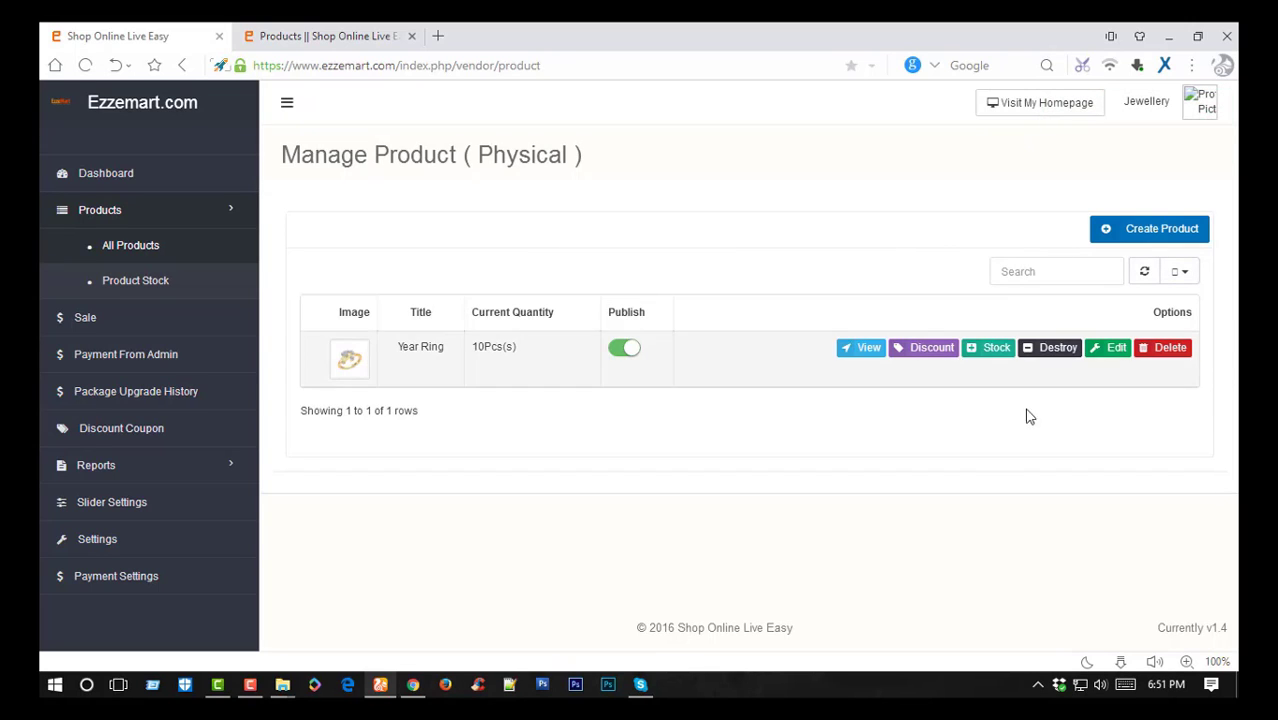
# Add a quantity of 100 to the Year Ring's stock and save it
pyautogui.click(995, 352)
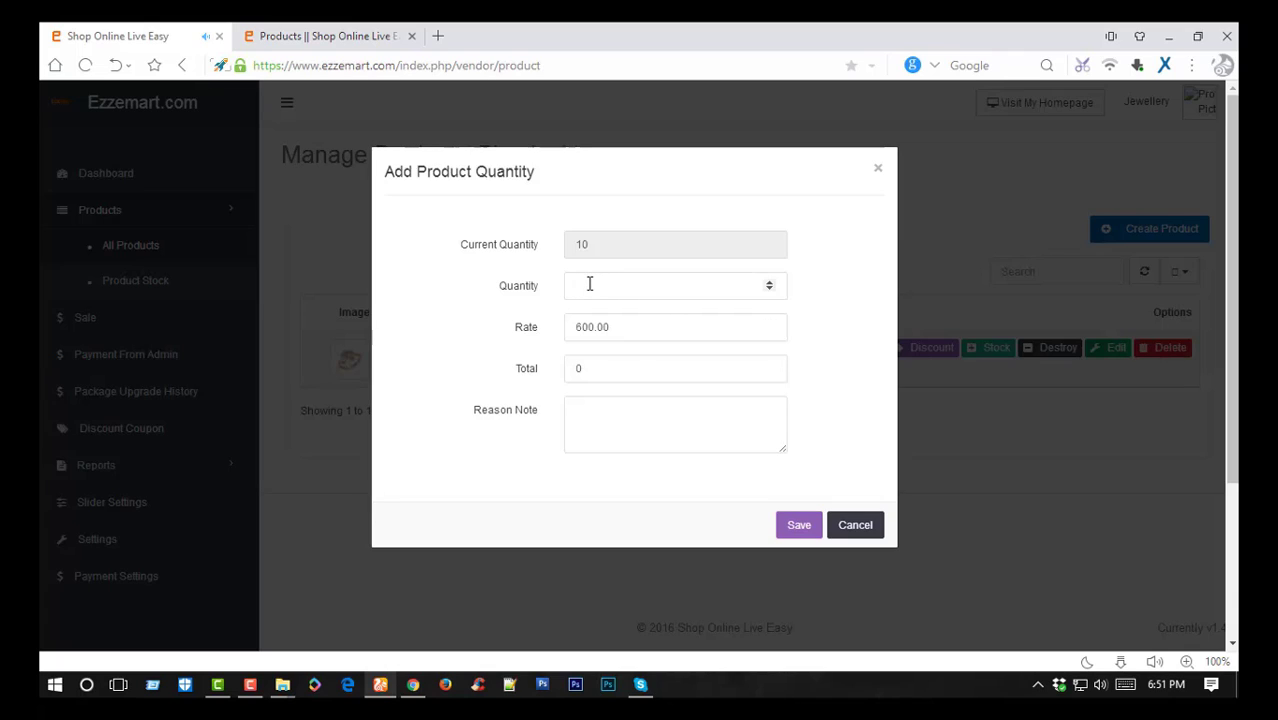
pyautogui.click(590, 285)
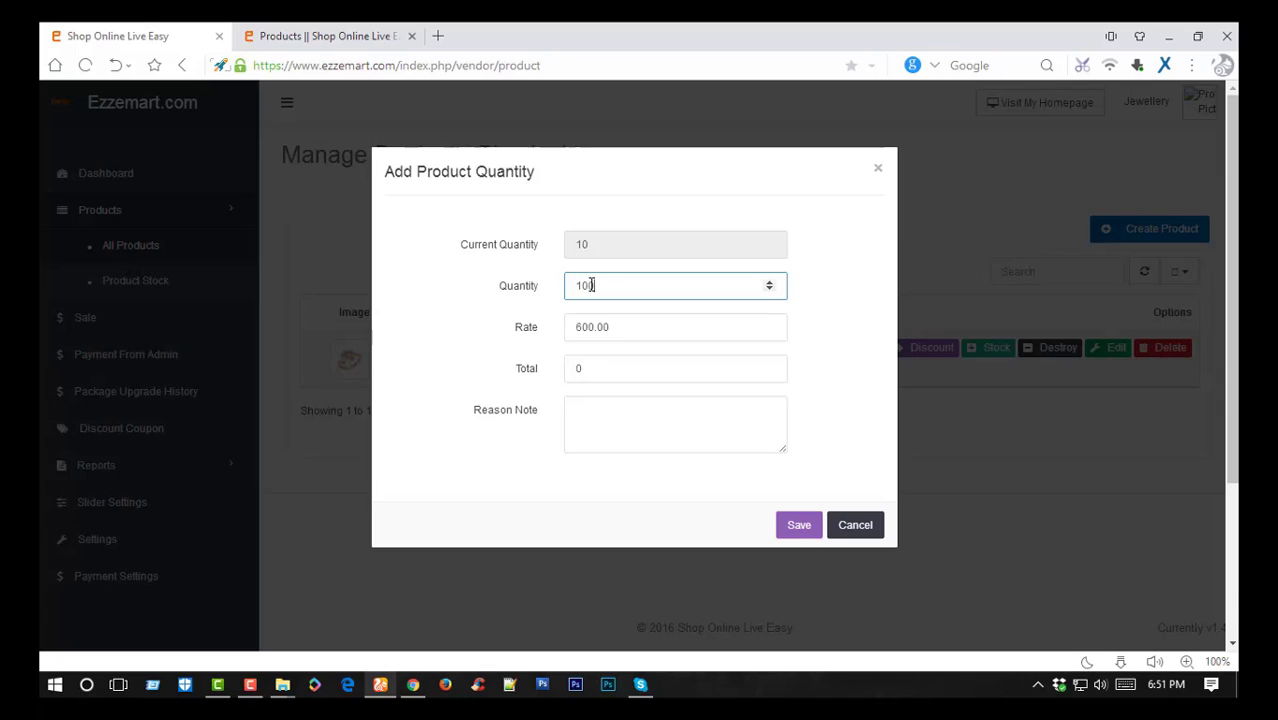
pyautogui.click(788, 533)
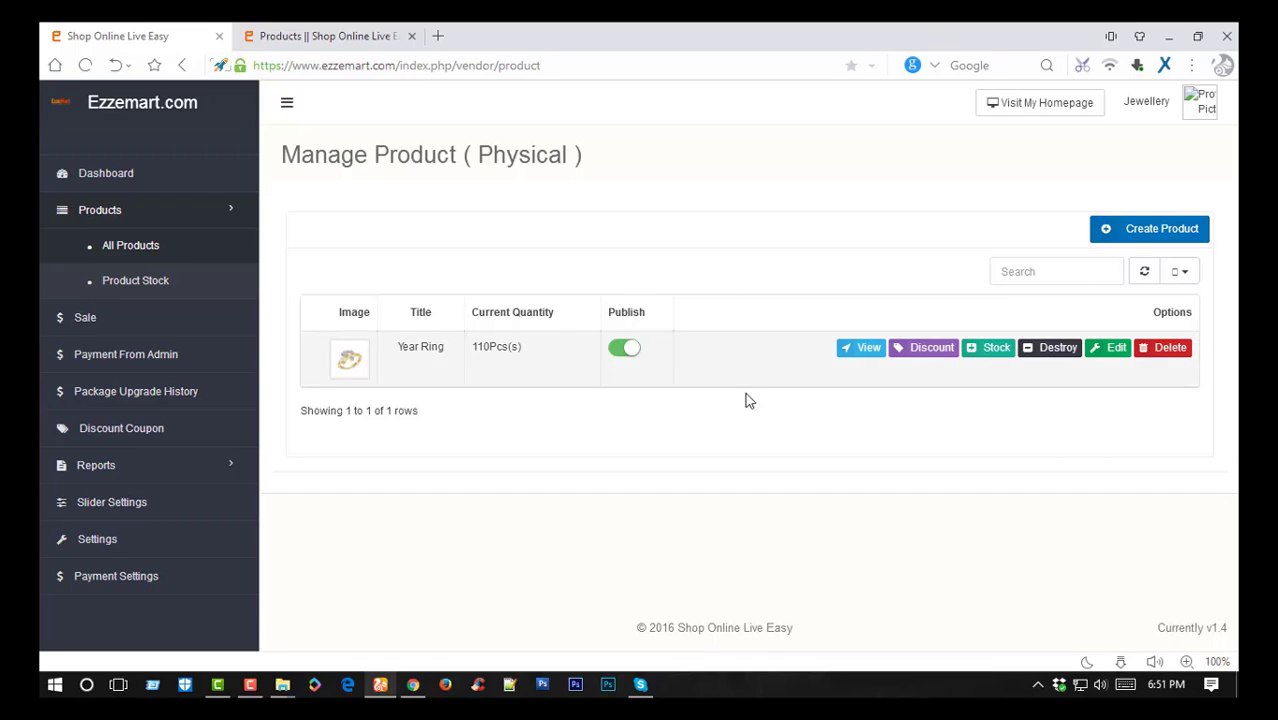
# Unpublish the Year Ring product and publish it again
pyautogui.click(626, 357)
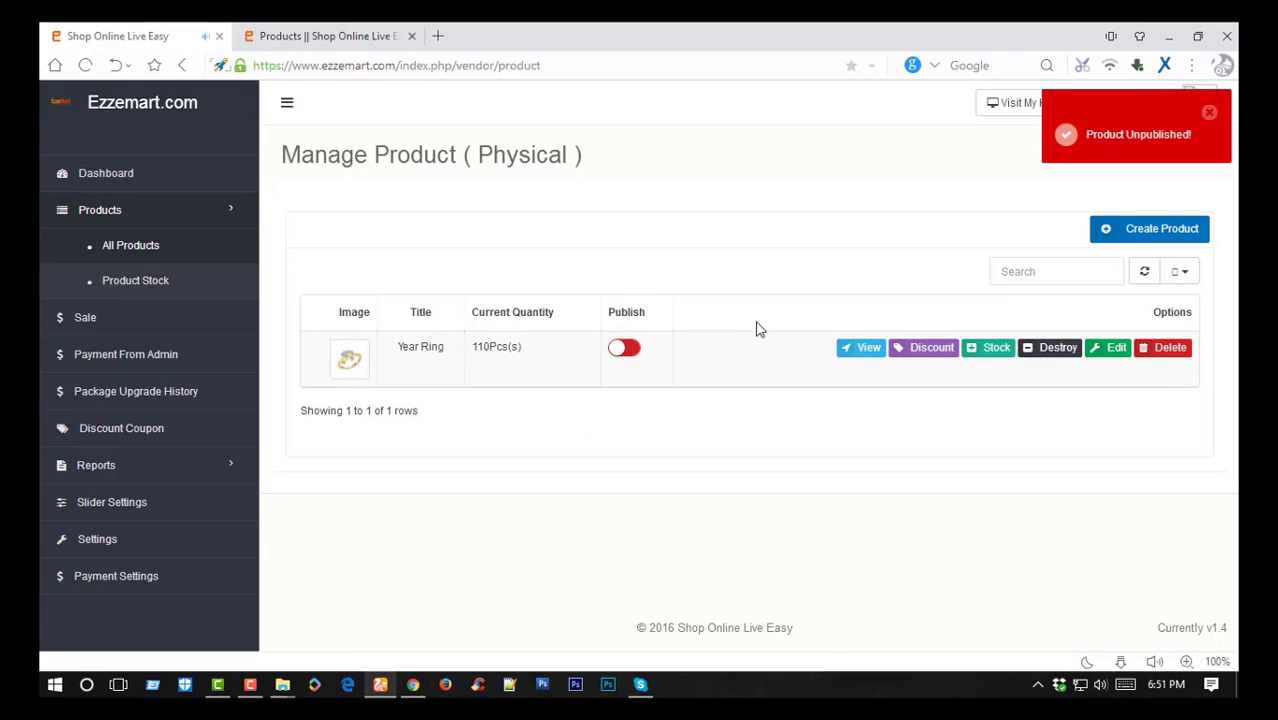
pyautogui.click(628, 350)
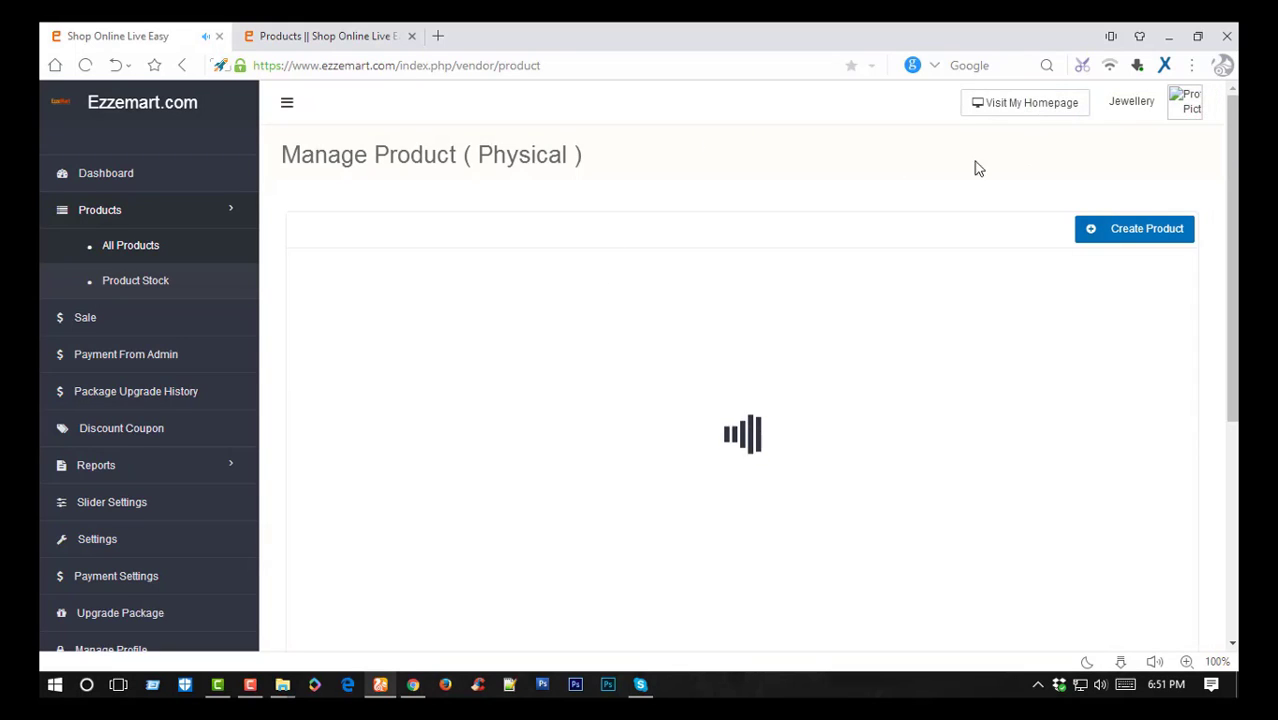
# Open the vendor's public homepage in a new browser tab and show all of its products
pyautogui.rightClick(1047, 108)
pyautogui.click(1073, 117)
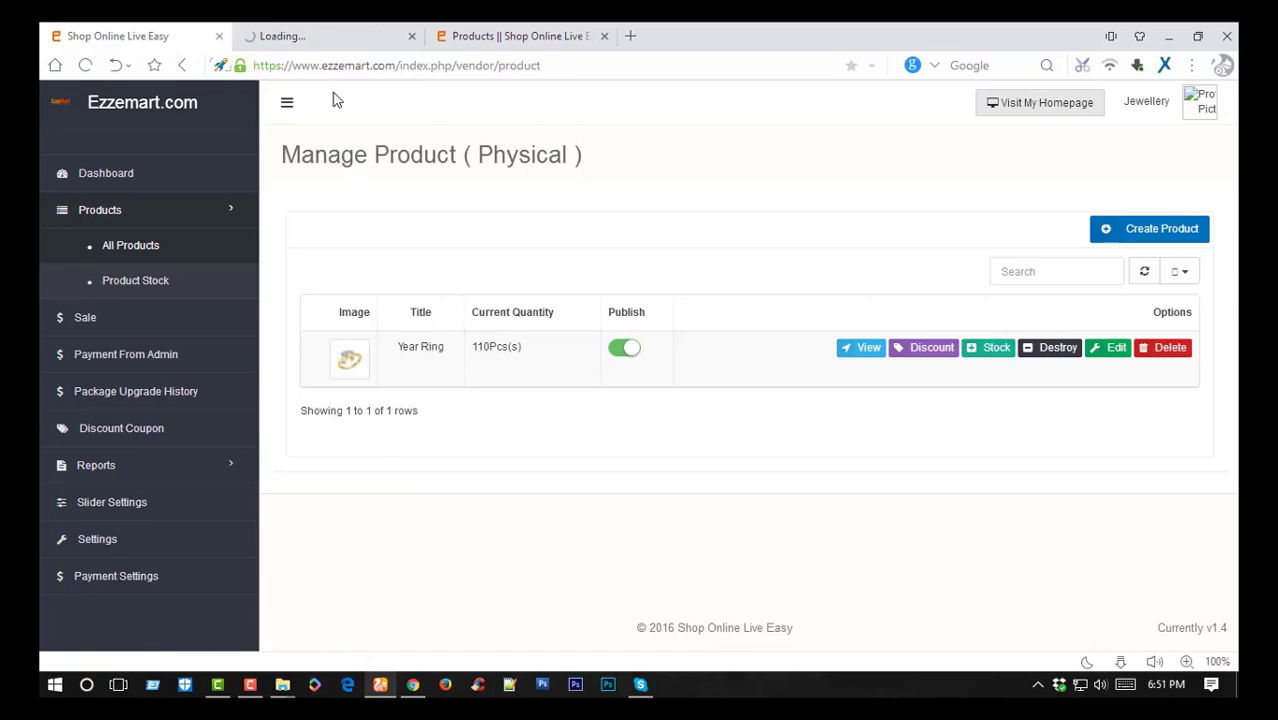
pyautogui.click(320, 36)
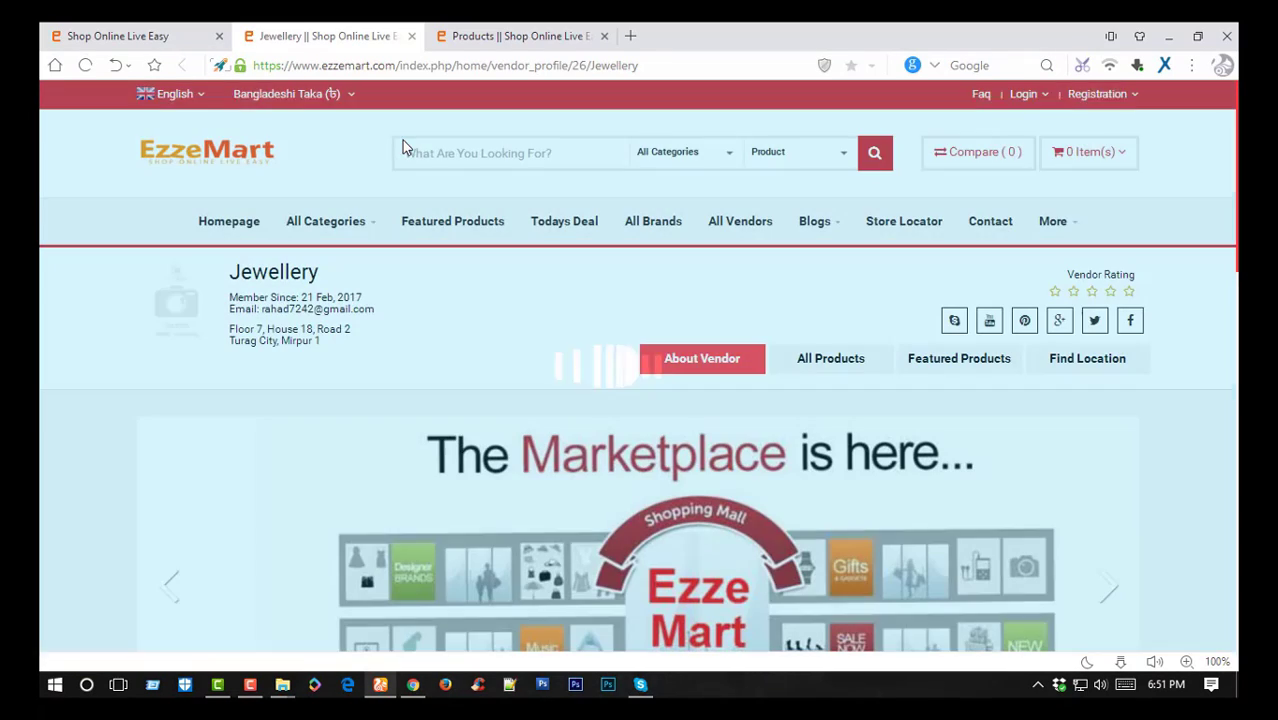
pyautogui.click(840, 360)
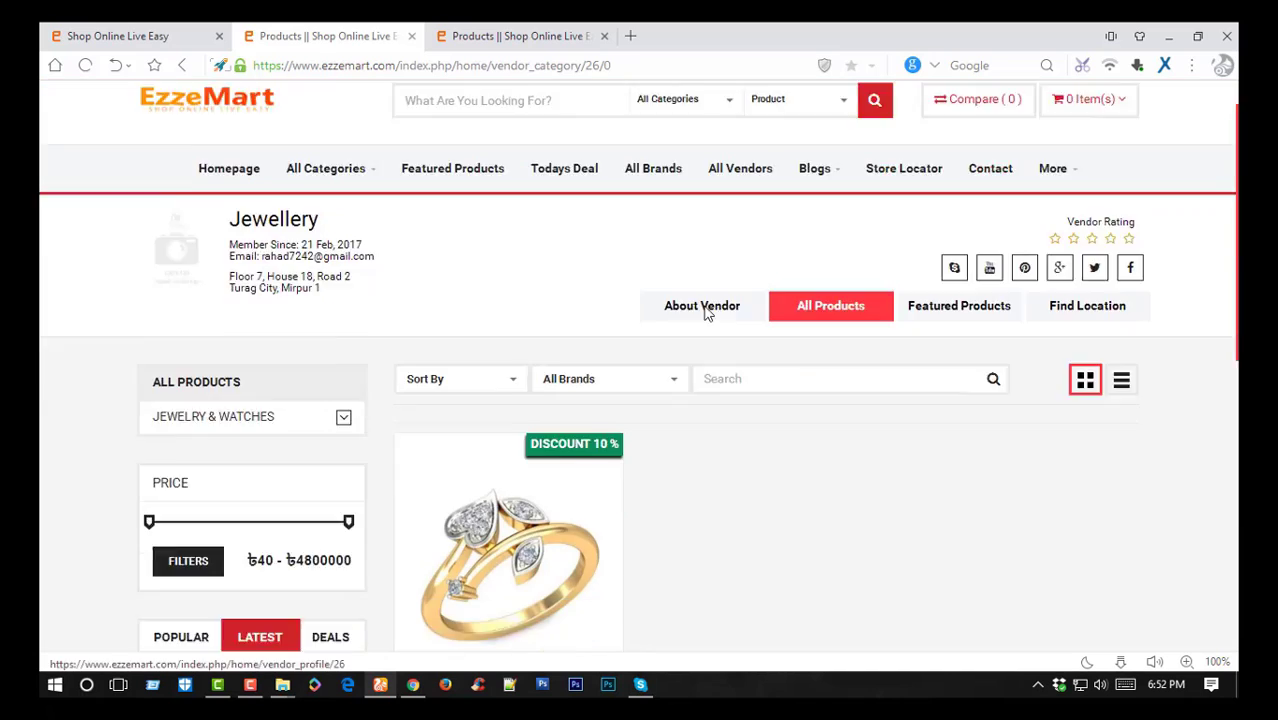
# Check the Year Ring's storefront listing and its quick view with price, color options and availability, closing the quick view when done
pyautogui.scroll(-4, 787, 407)
pyautogui.moveTo(487, 272)
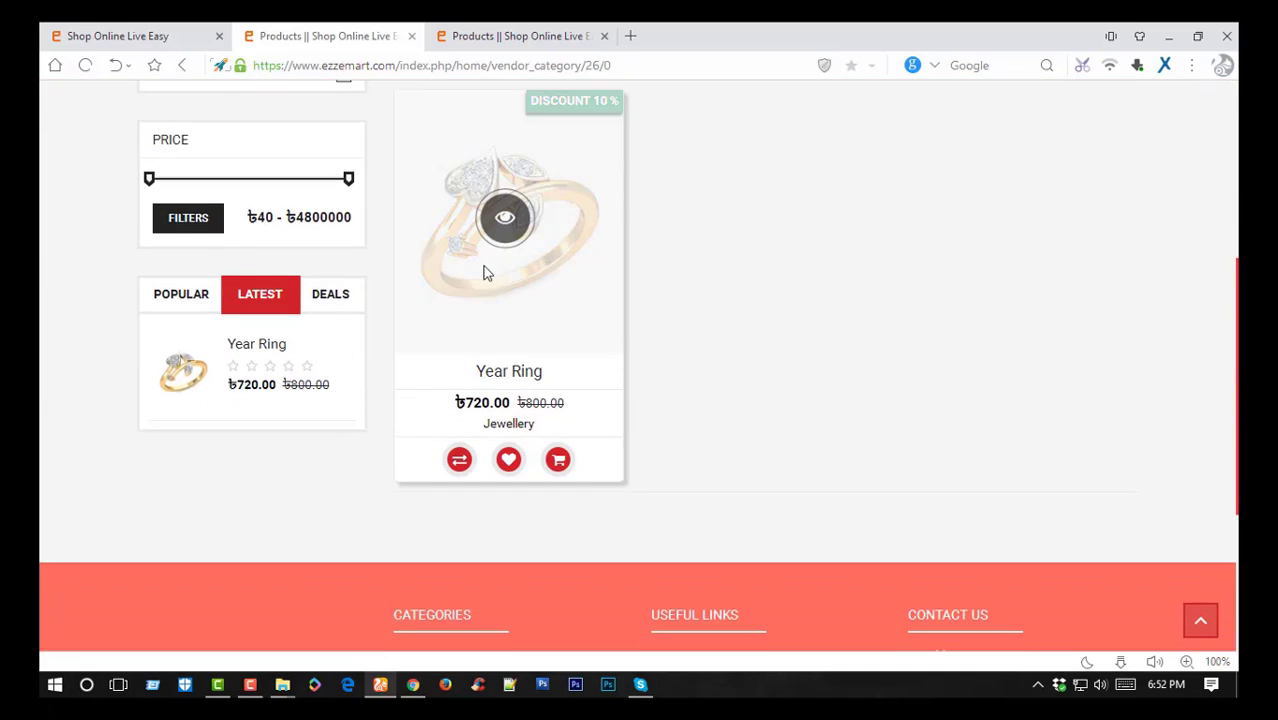
pyautogui.scroll(1, 485, 266)
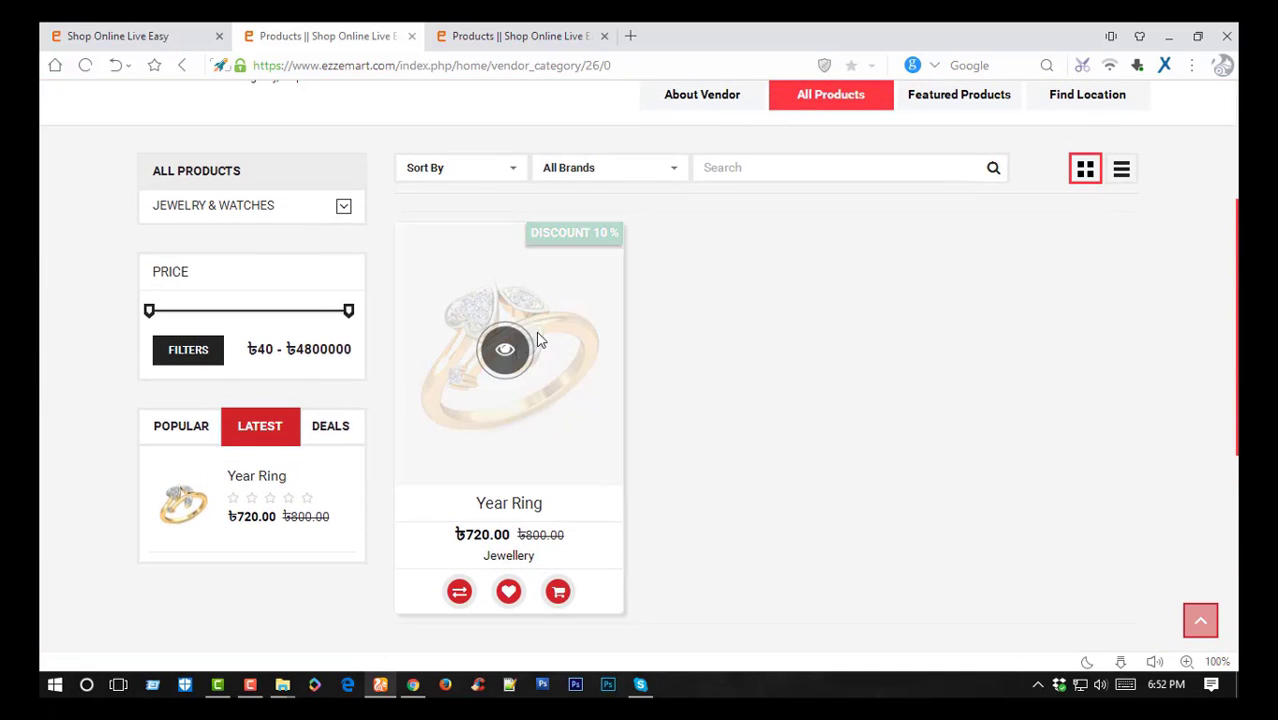
pyautogui.click(505, 349)
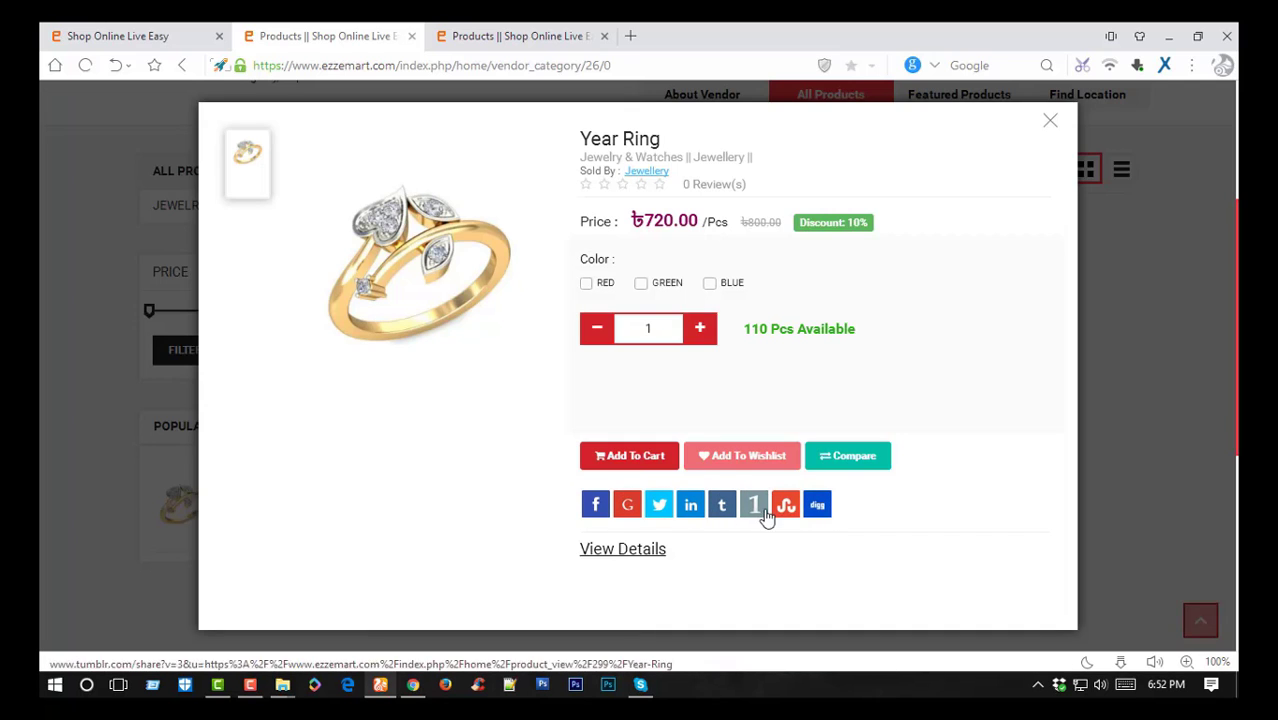
pyautogui.click(1050, 122)
# Return to the vendor panel's product list and reduce the Year Ring's stock by a quantity of 100
pyautogui.click(160, 30)
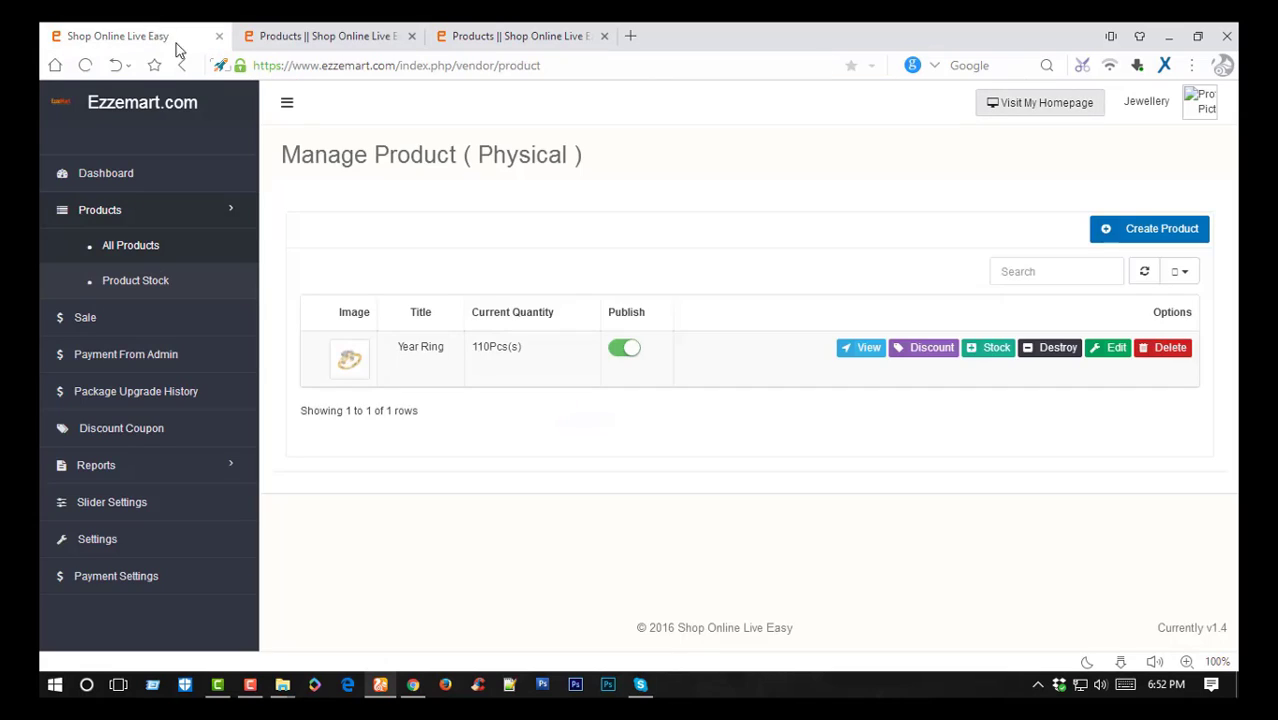
pyautogui.click(1050, 348)
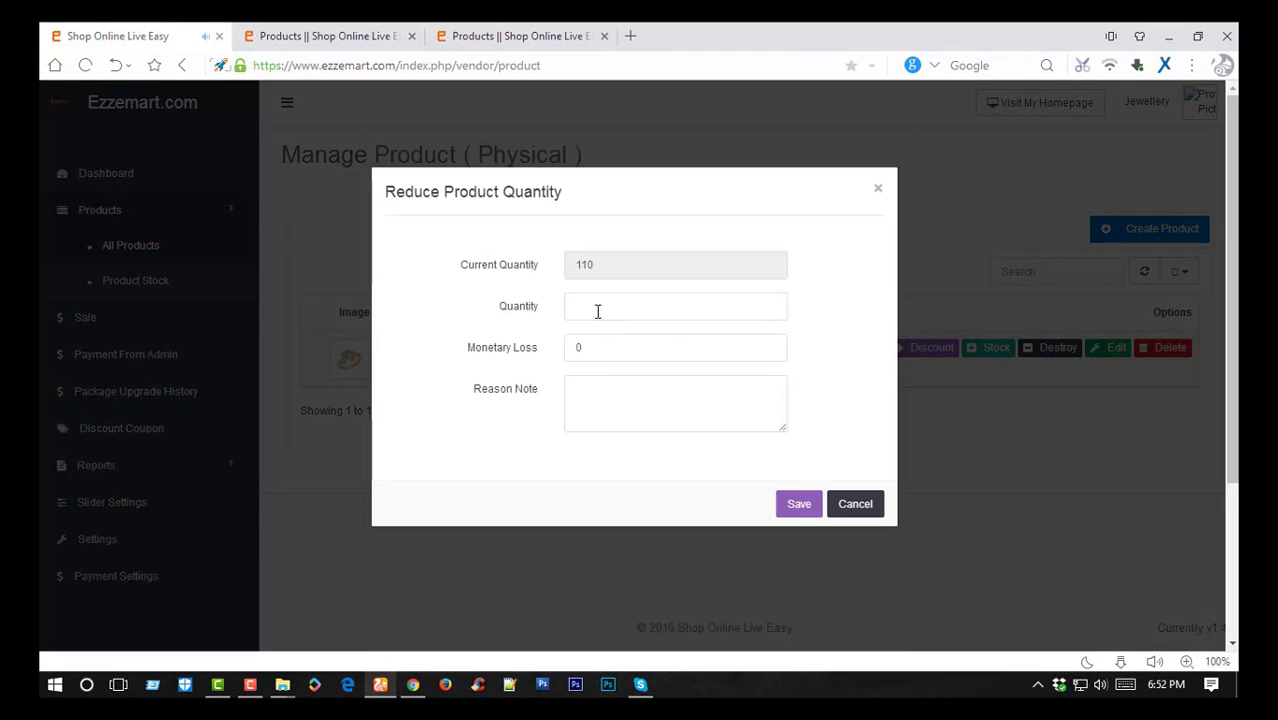
pyautogui.click(598, 312)
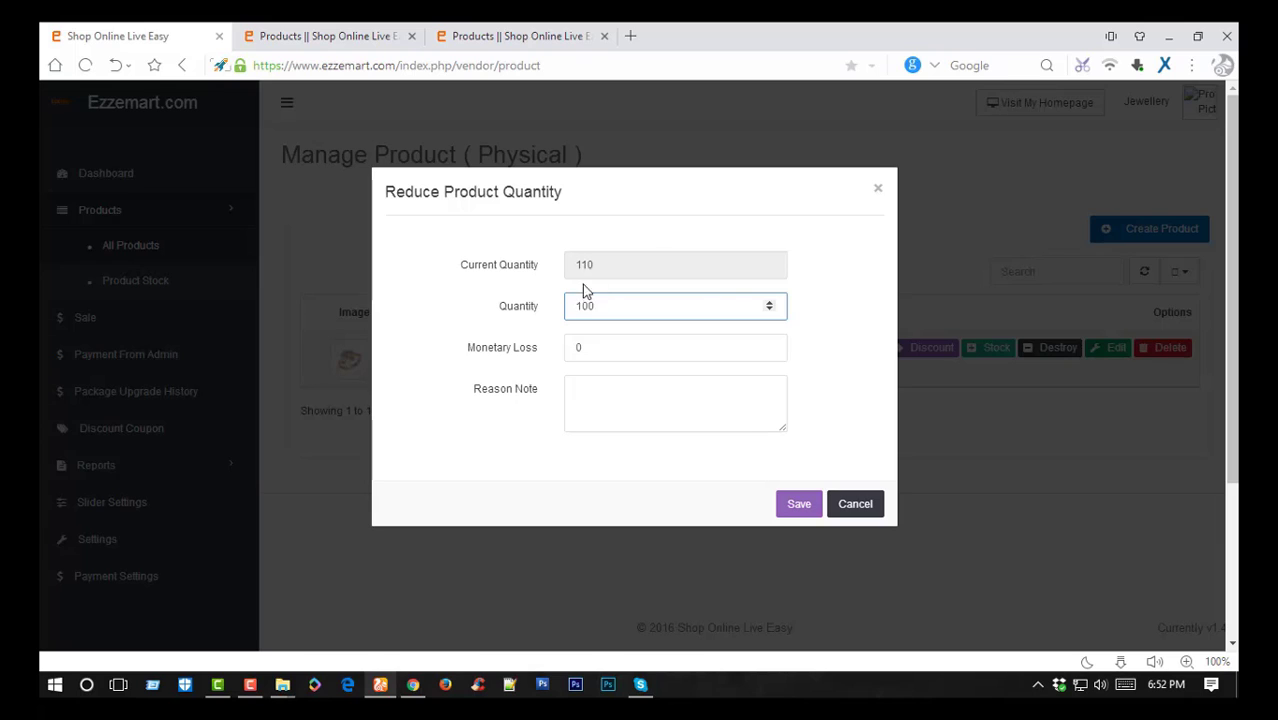
pyautogui.click(741, 478)
pyautogui.click(796, 506)
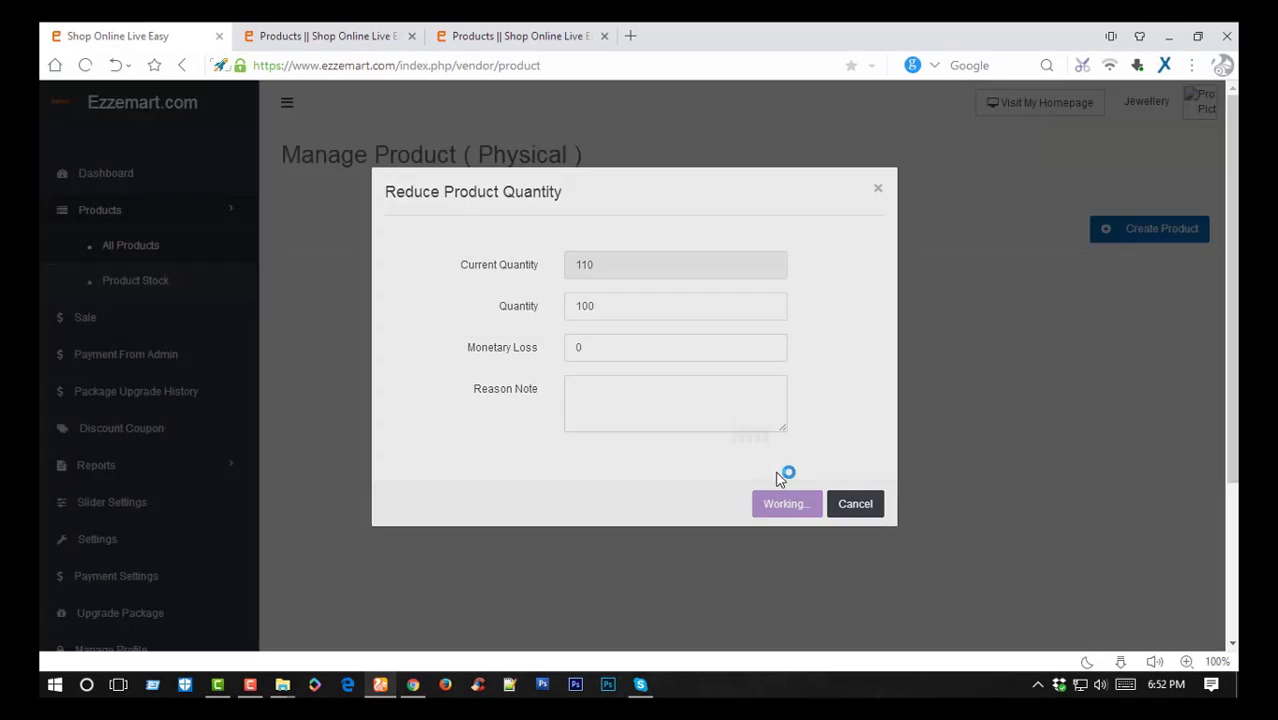